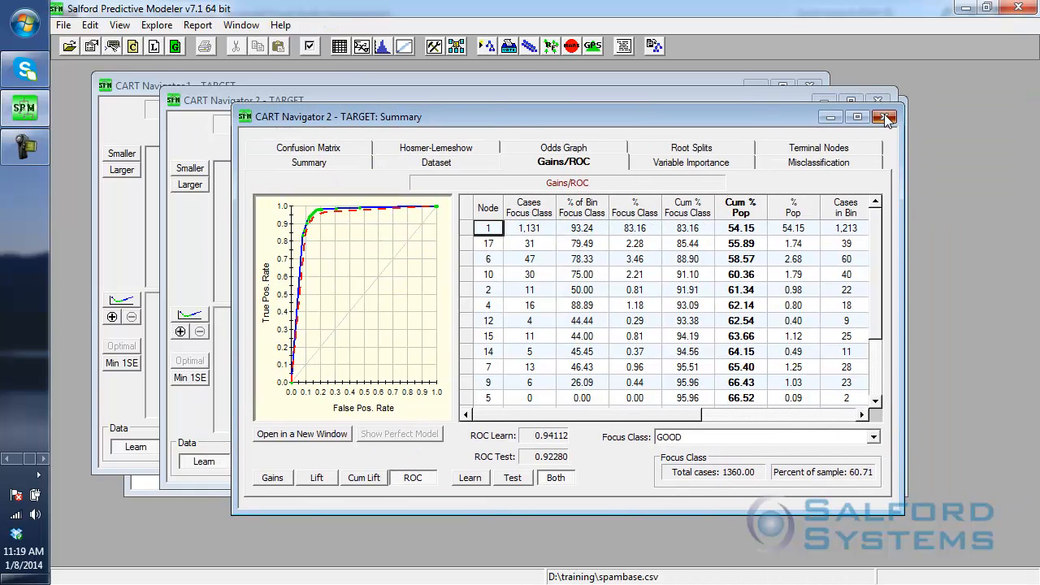
Close the open model summary and both CART Navigator windows, leaving only the Classic Output
click(884, 116)
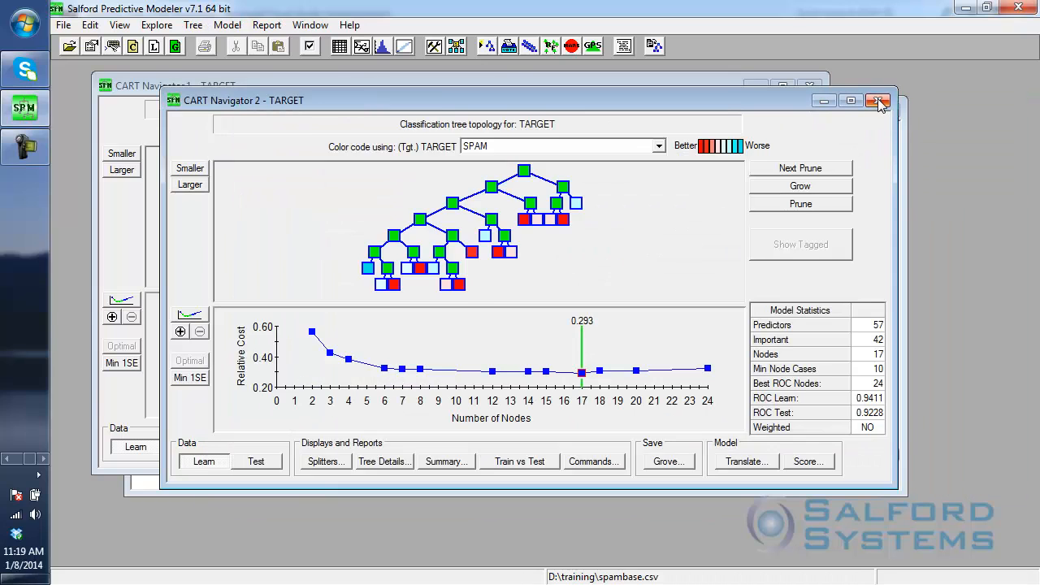
click(878, 100)
drag(725, 85, 799, 122)
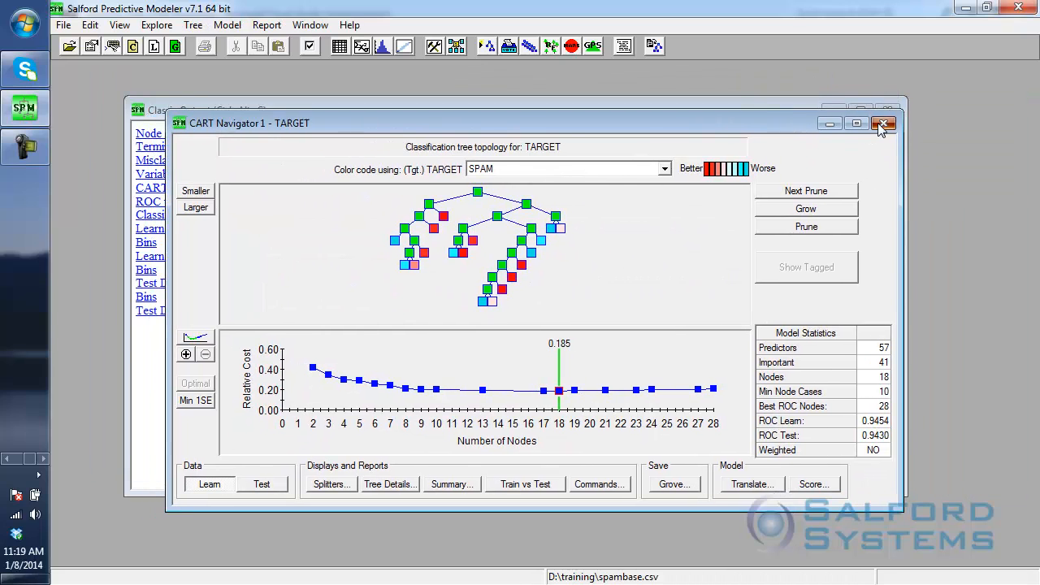
click(883, 123)
drag(435, 118, 404, 115)
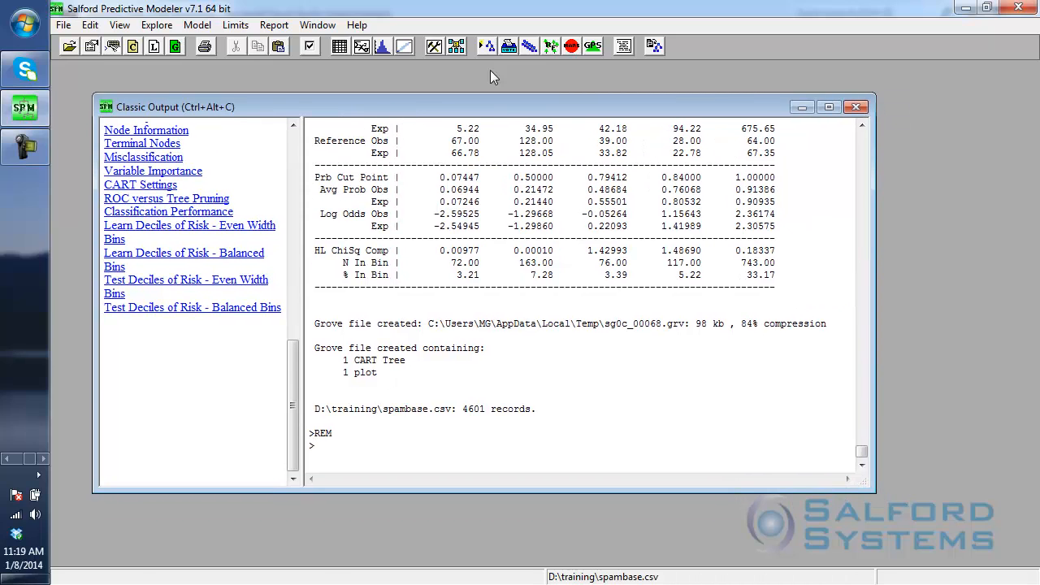
Open the model setup, review the class priors, and add the PRIOR battery to the selected batteries
click(456, 46)
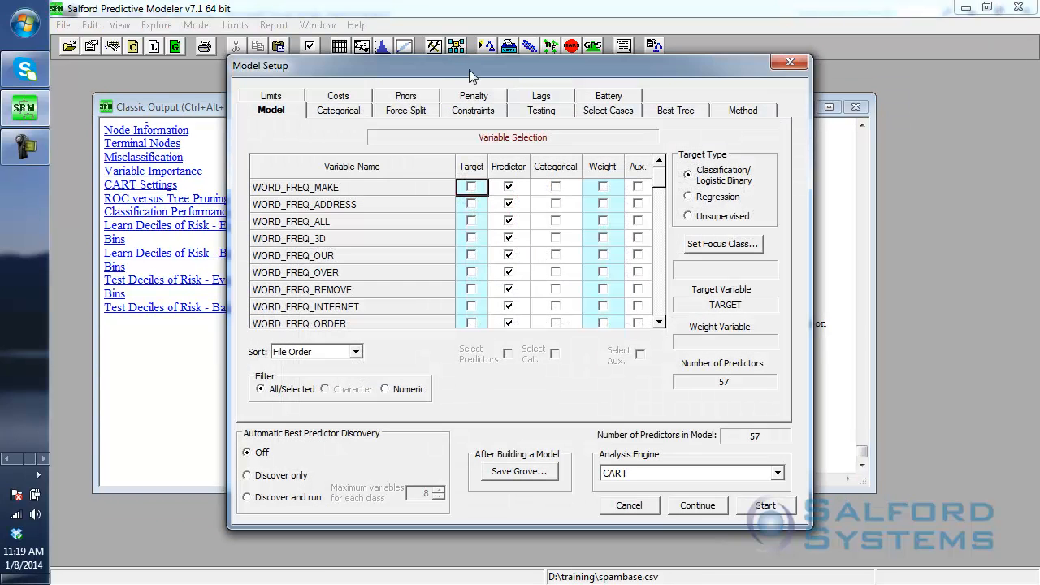
click(406, 96)
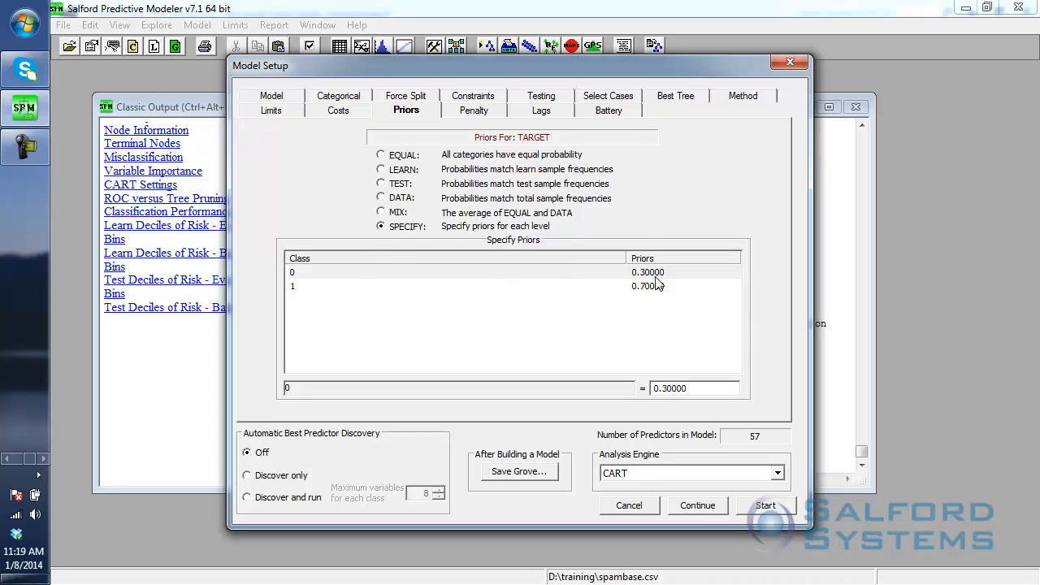
click(610, 114)
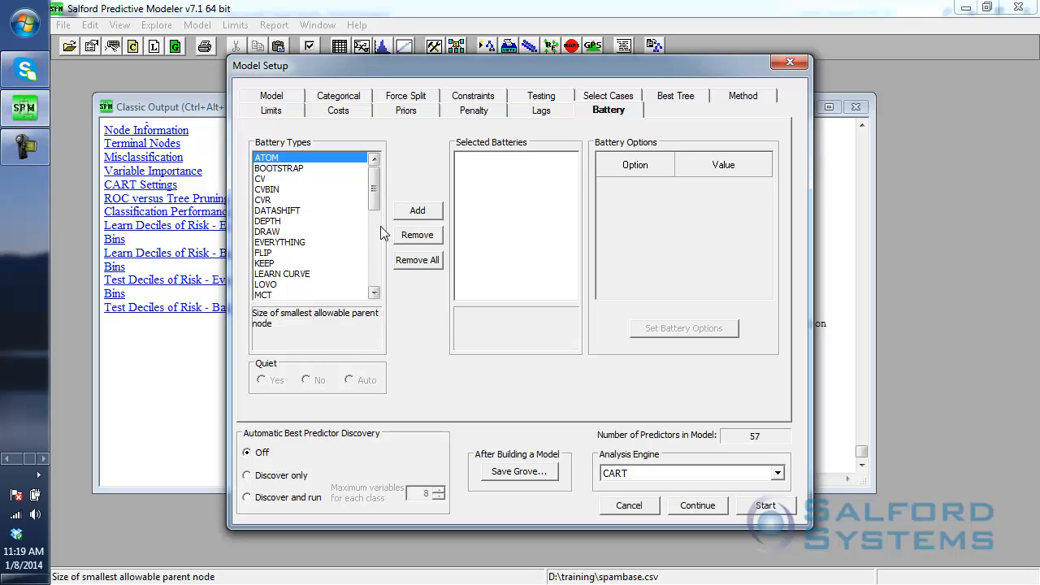
drag(377, 203, 376, 255)
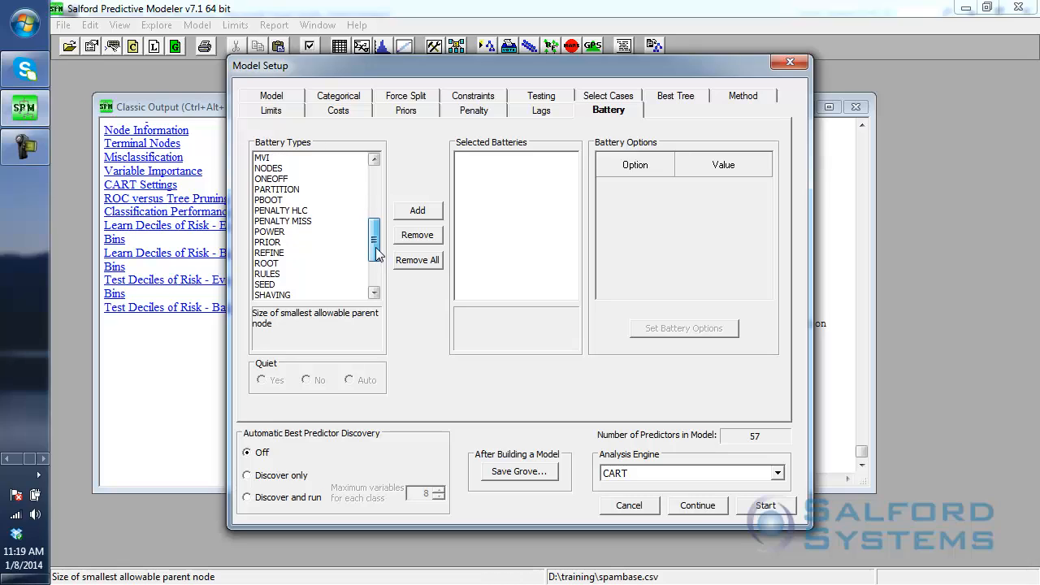
click(269, 243)
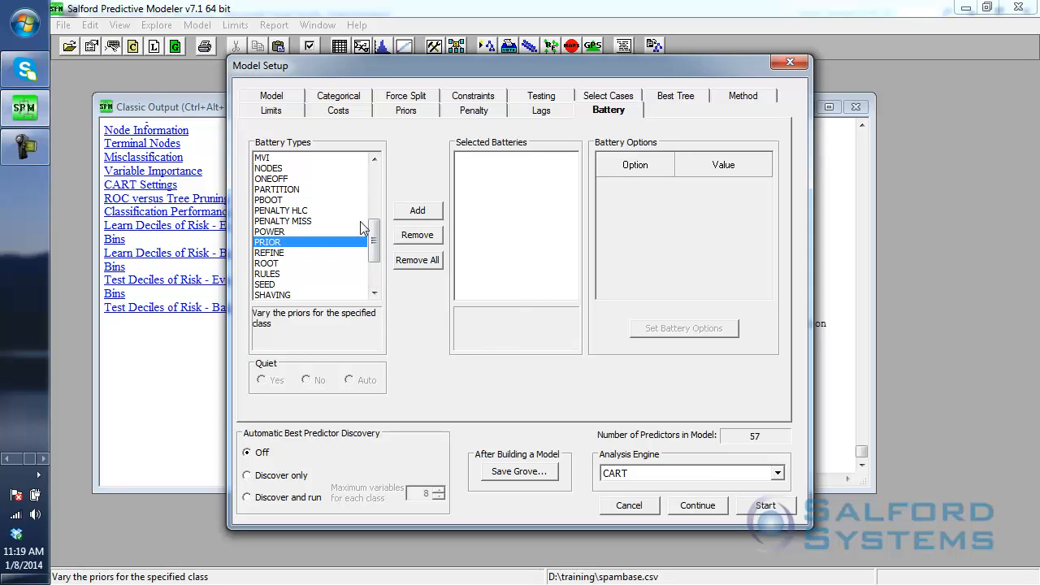
click(418, 211)
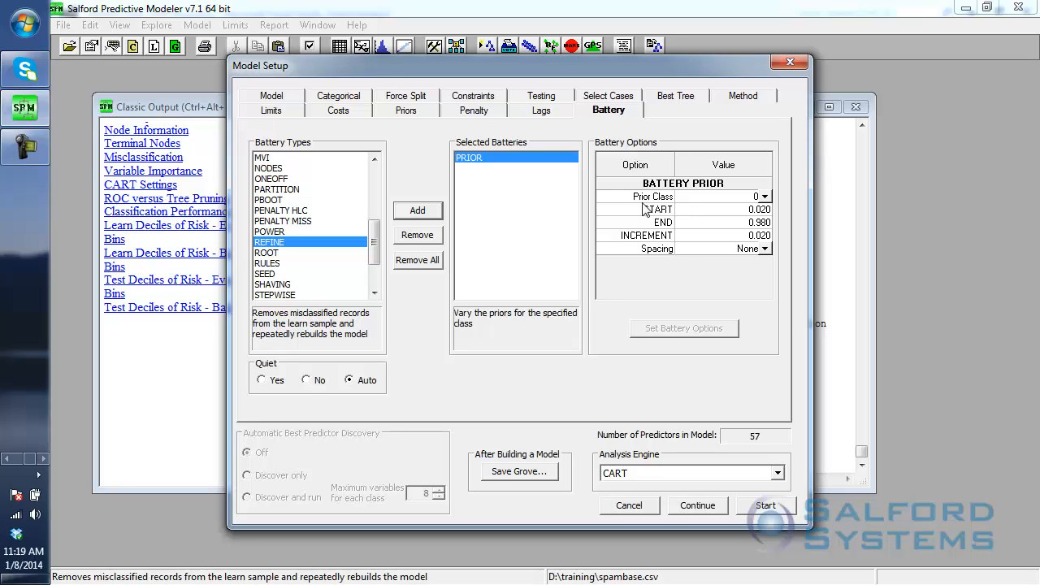
Set the PRIOR battery's prior class to 1 and its start value to 0.05
click(764, 197)
click(694, 221)
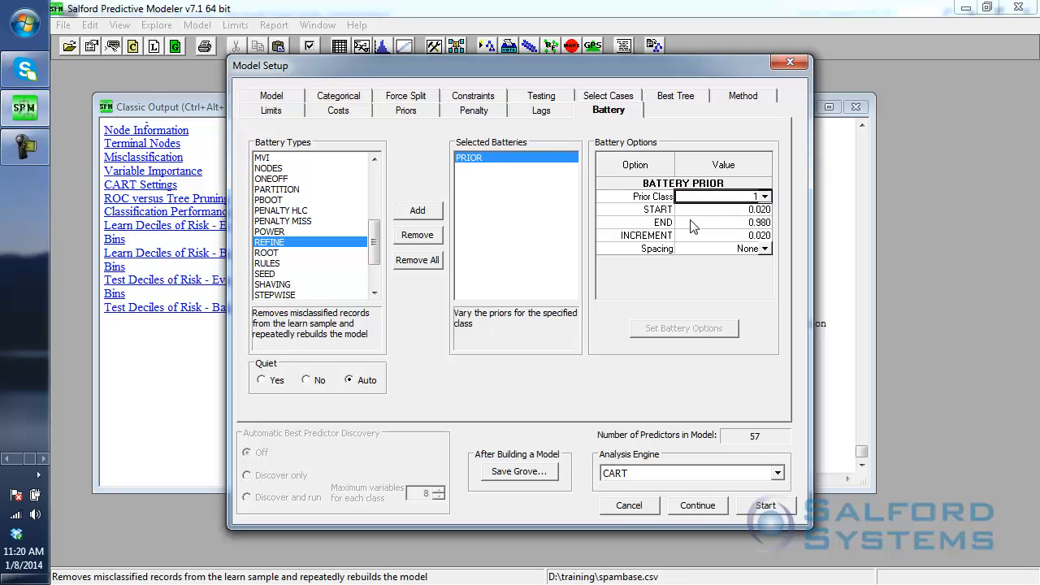
click(765, 210)
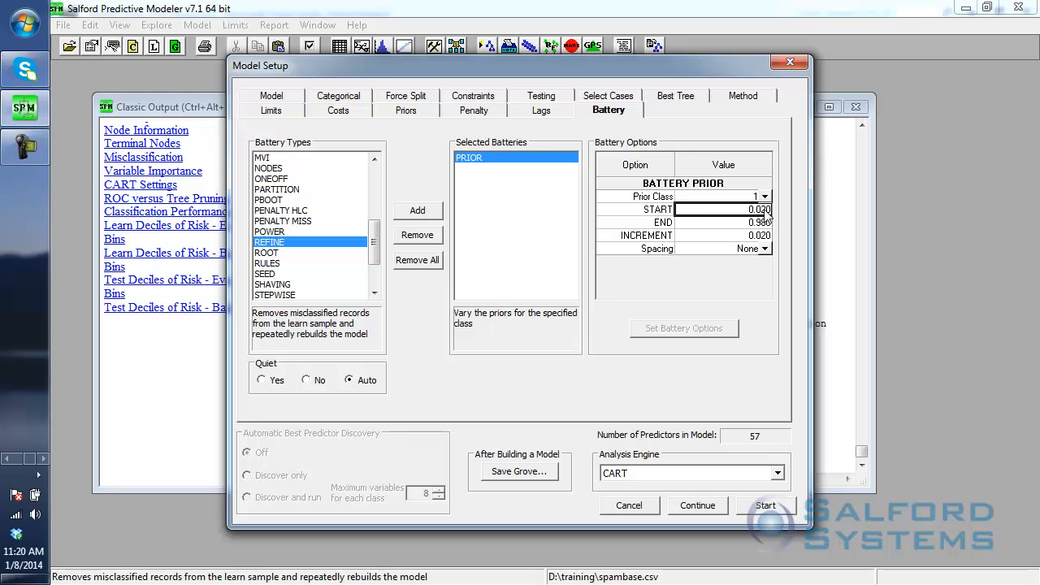
click(763, 209)
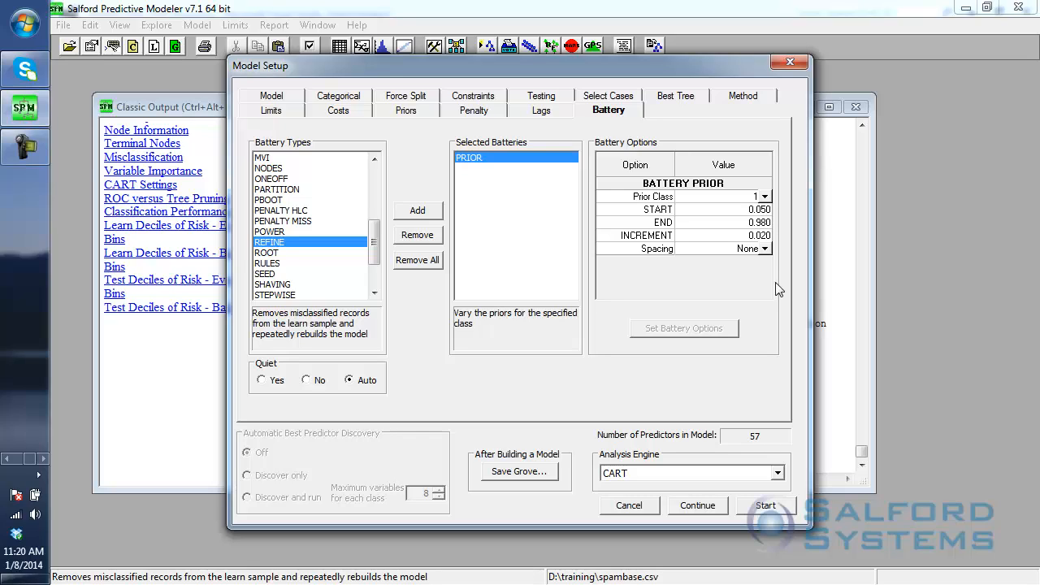
Set the PRIOR battery's end value to 0.95 and increment to 0.05, and build the CART models
click(763, 222)
click(763, 222)
click(765, 236)
key(BackSpace)
text(5)
click(764, 508)
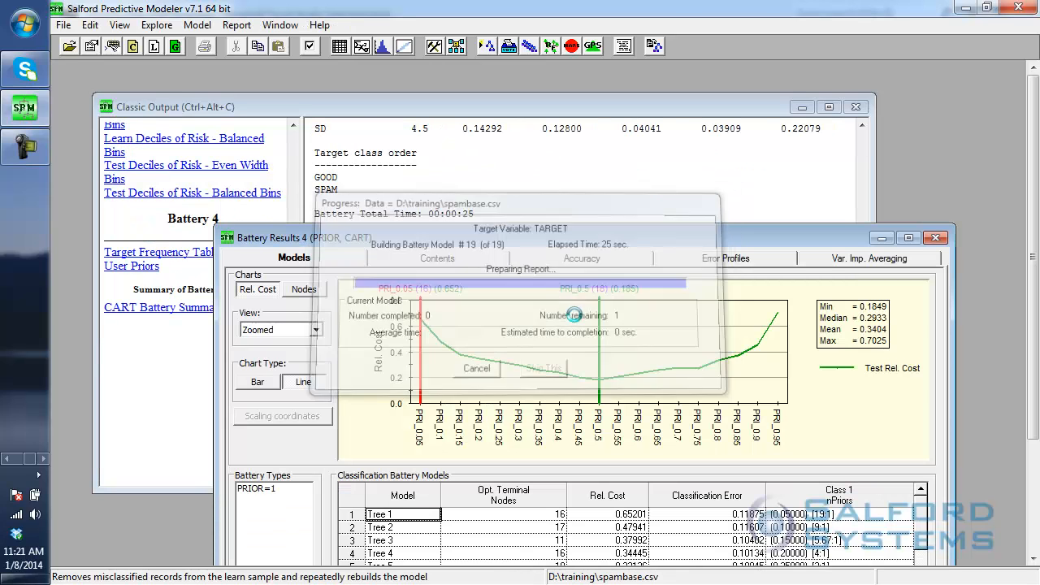
Reposition the battery results window and step through the listed models from Tree 1 to Tree 4
drag(587, 237, 552, 85)
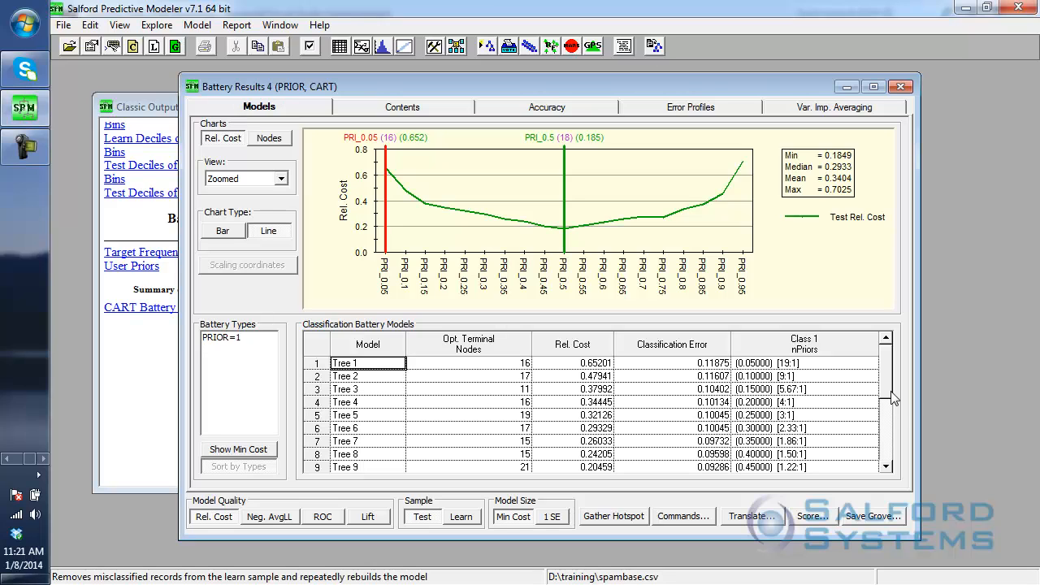
drag(889, 394, 893, 360)
key(Down)
key(Down)
key(Down)
key(Down)
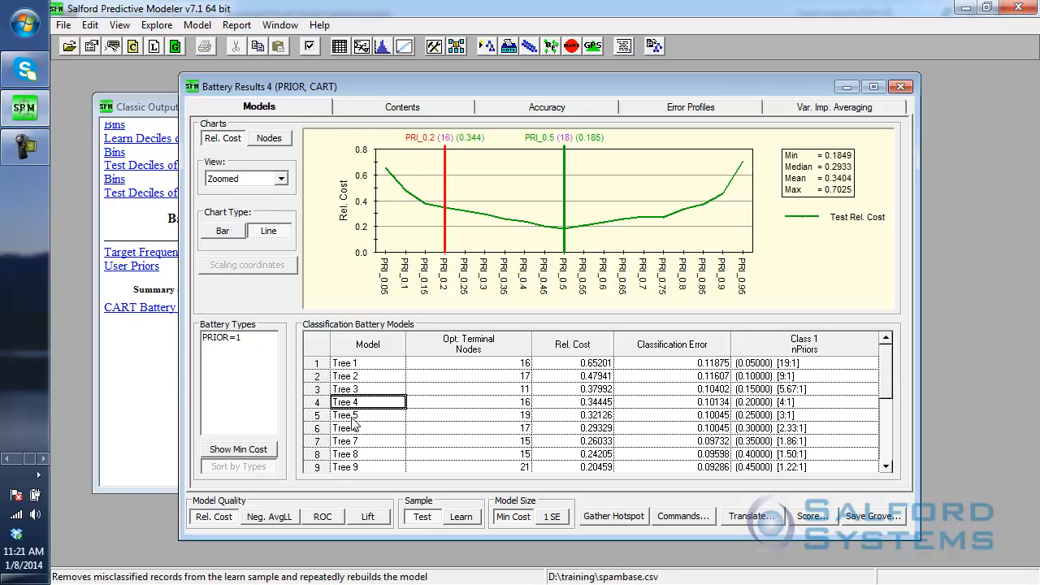
Examine the confusion matrix of Tree 1, the model with prior 0.05, and close its windows
click(355, 365)
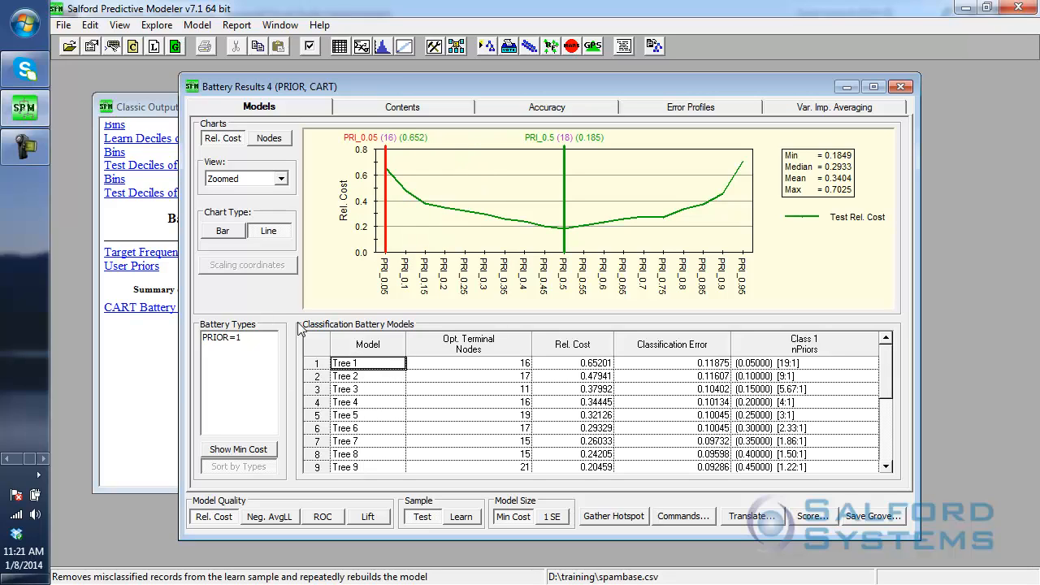
double_click(355, 367)
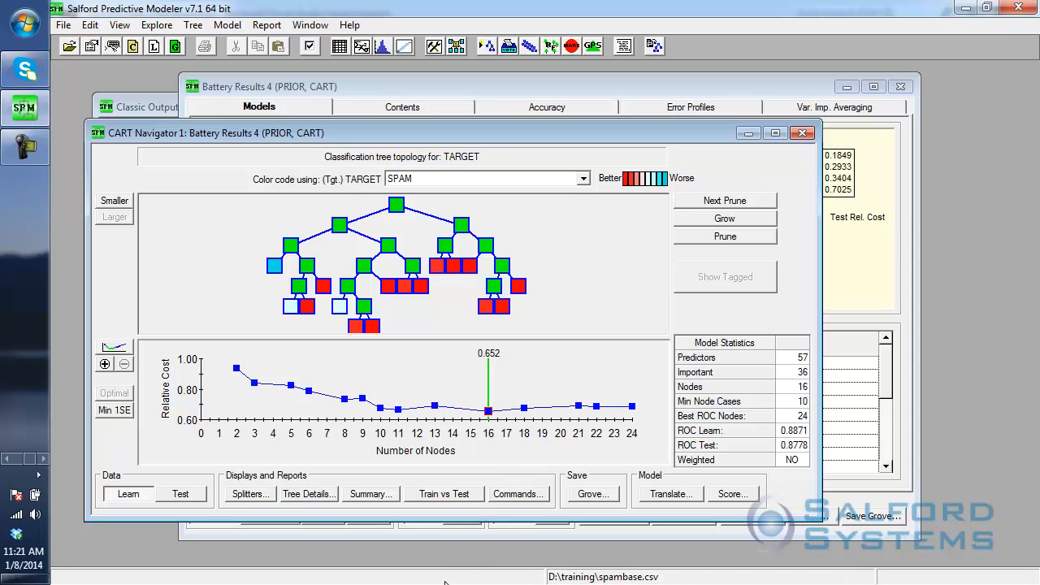
click(369, 494)
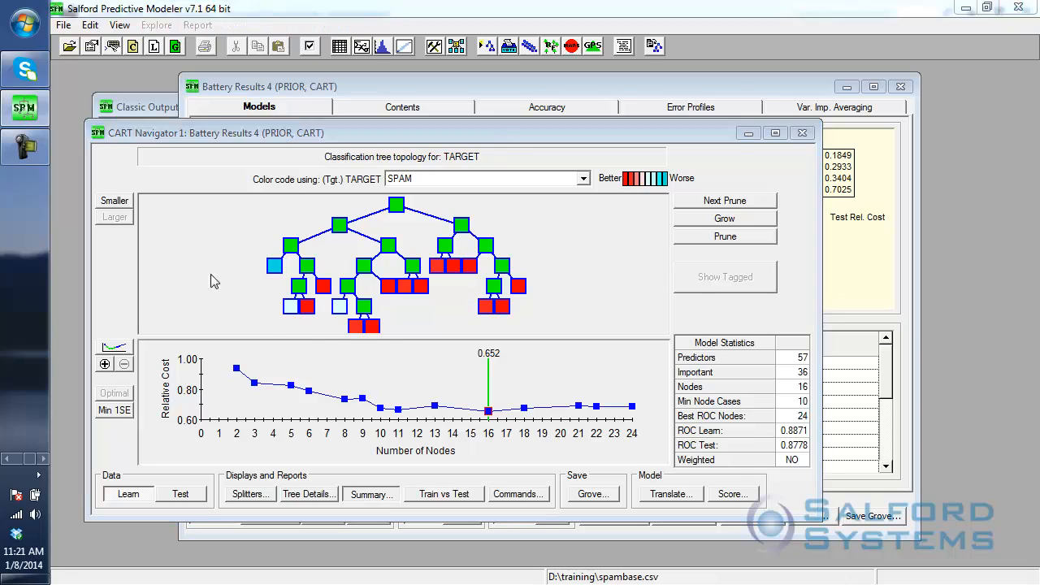
click(145, 127)
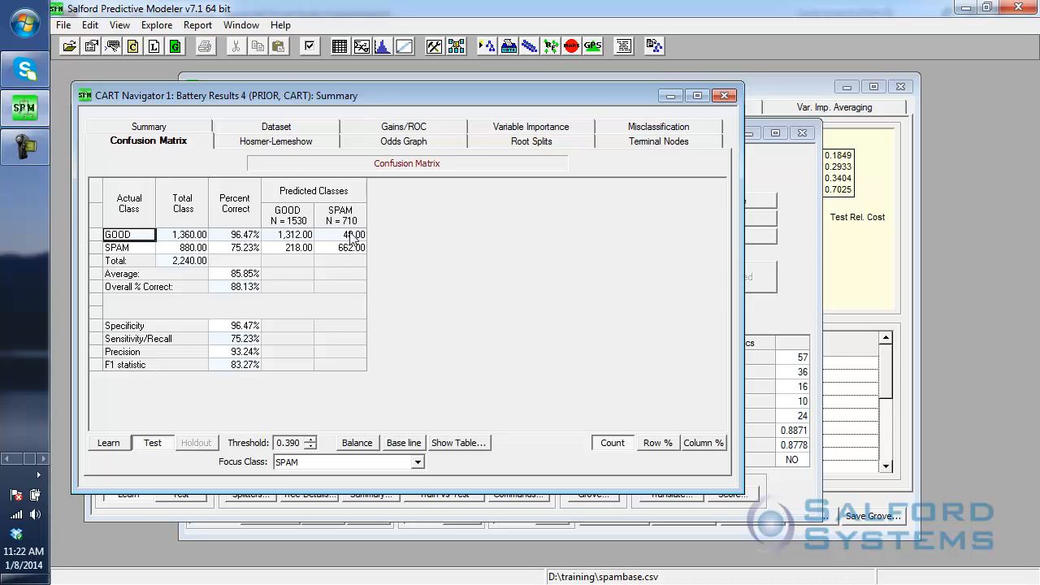
click(725, 96)
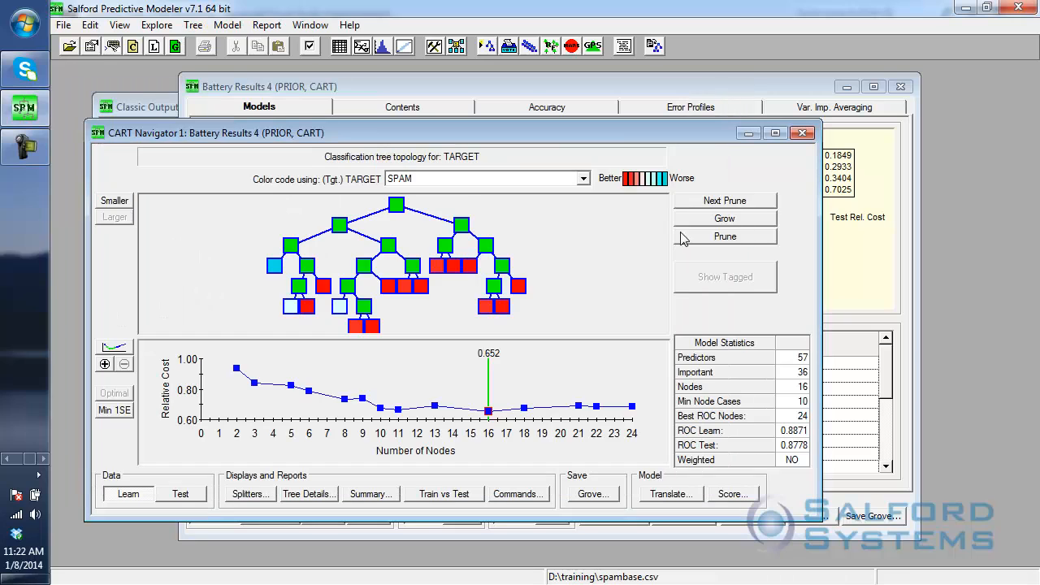
click(802, 134)
Examine the confusion matrix of Tree 19, the model with prior 0.95, and close its windows
drag(886, 376, 889, 437)
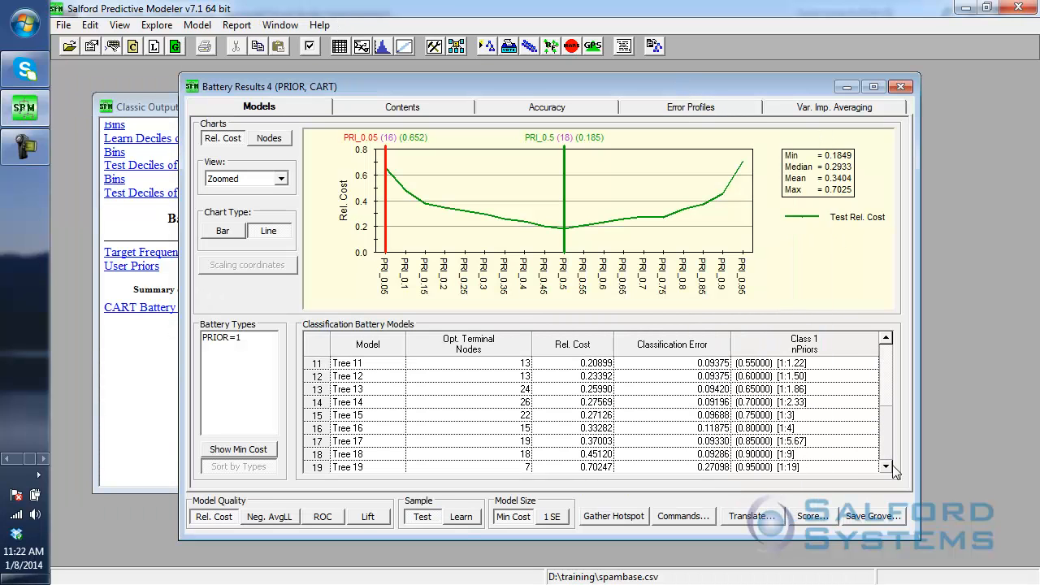
double_click(355, 468)
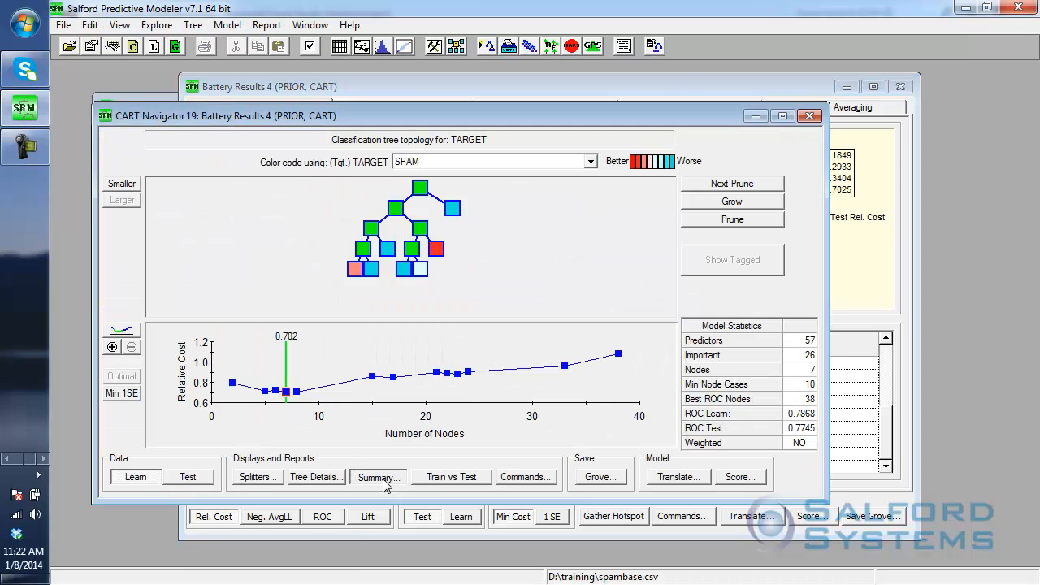
click(379, 479)
click(183, 168)
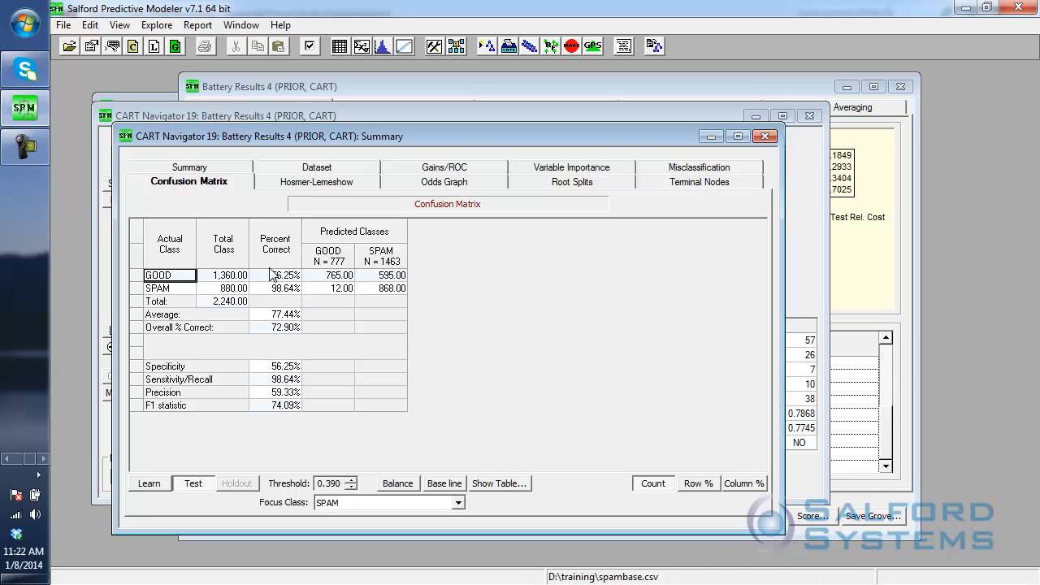
click(765, 136)
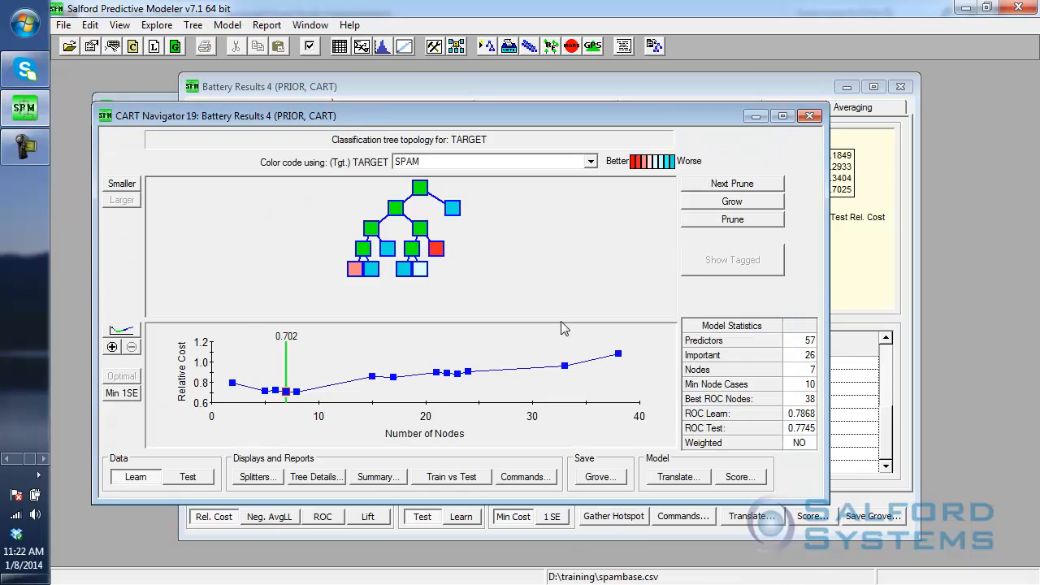
click(810, 116)
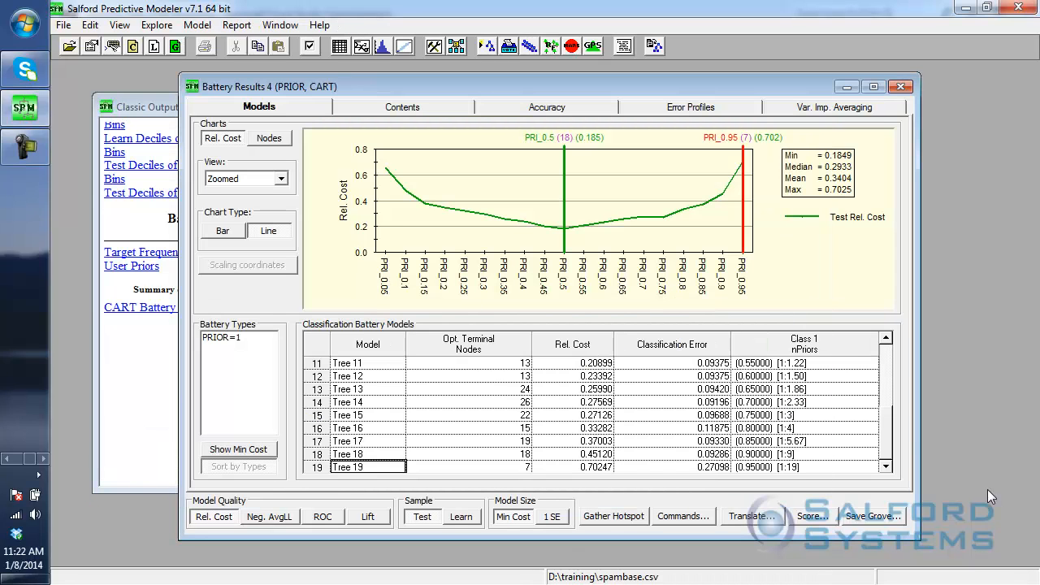
Return to the start of the battery model list, select Tree 1's class 1 prior, and reposition the results window
drag(892, 444, 896, 470)
drag(591, 92, 553, 84)
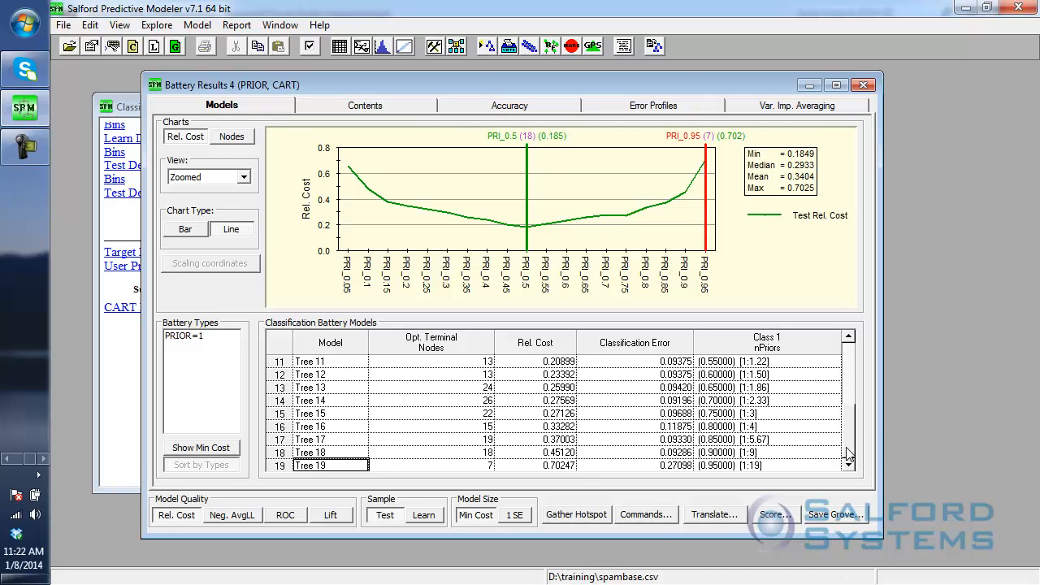
drag(847, 455, 847, 349)
click(839, 360)
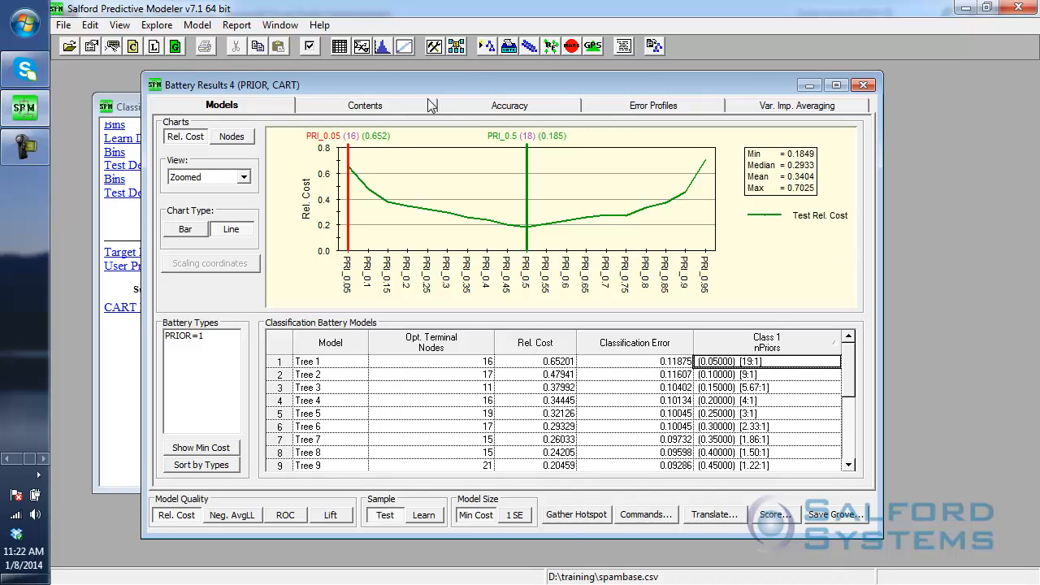
drag(426, 89, 432, 91)
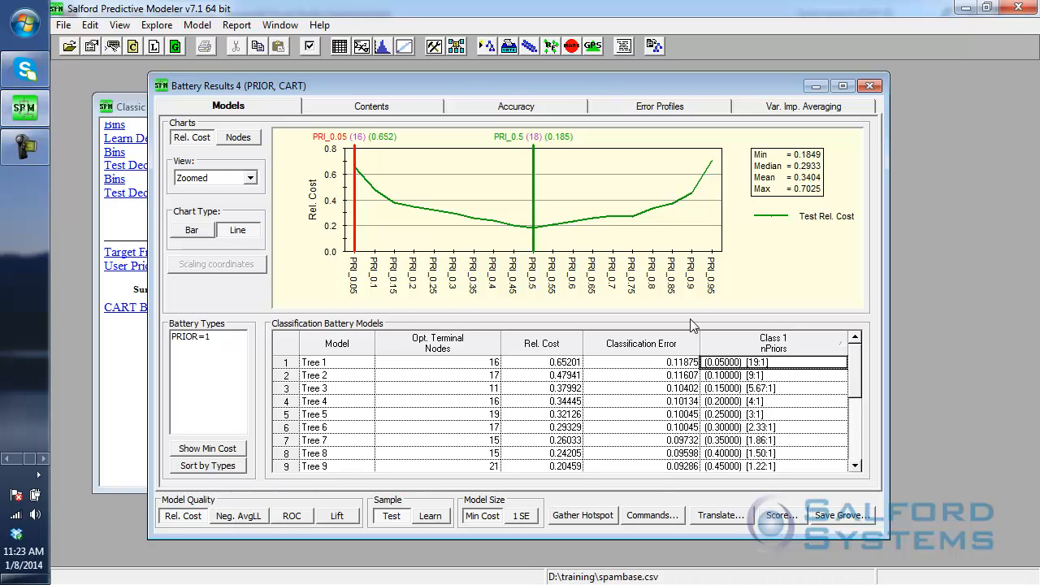
drag(618, 87, 628, 89)
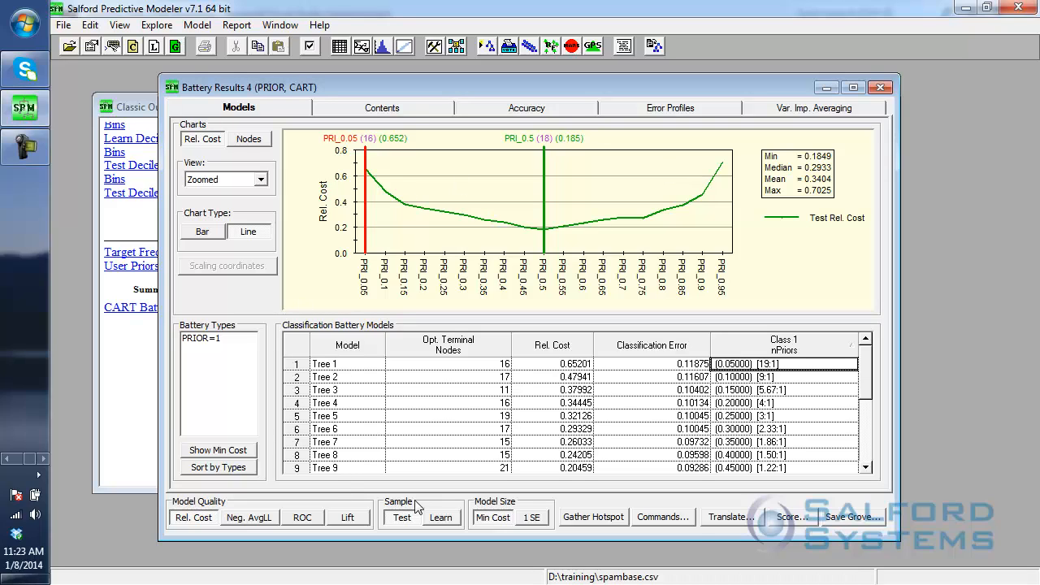
Score spambase.csv with the whole PRIOR battery of 19 models, saving the scores as spambase_score.csv in the training folder
click(790, 520)
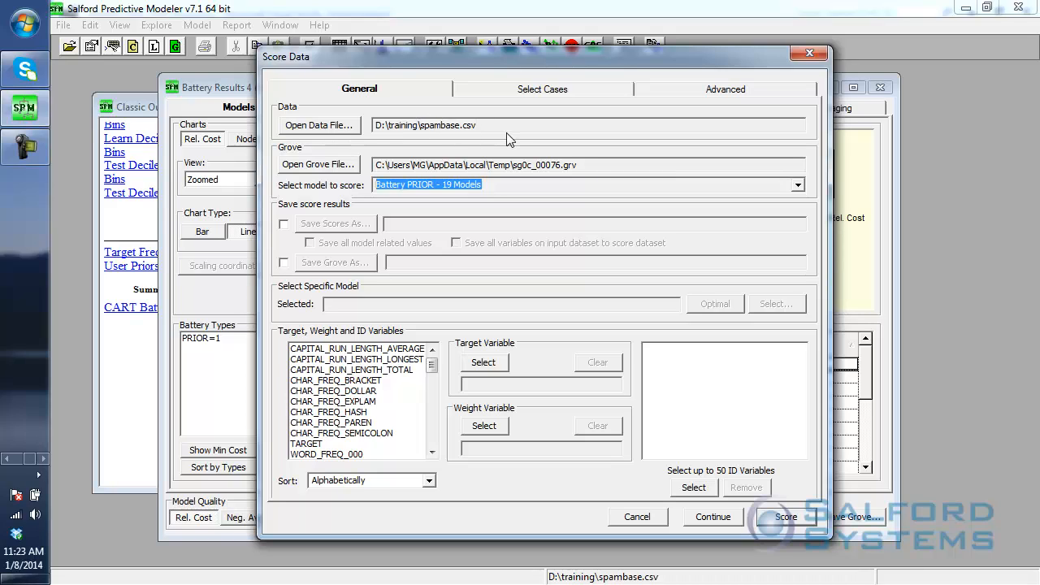
click(283, 226)
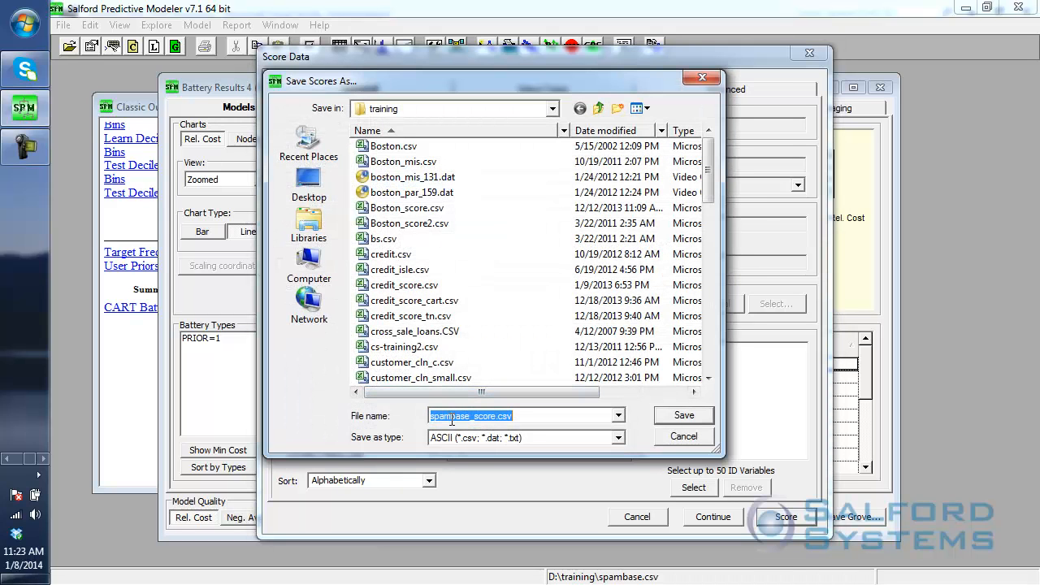
click(687, 418)
click(580, 300)
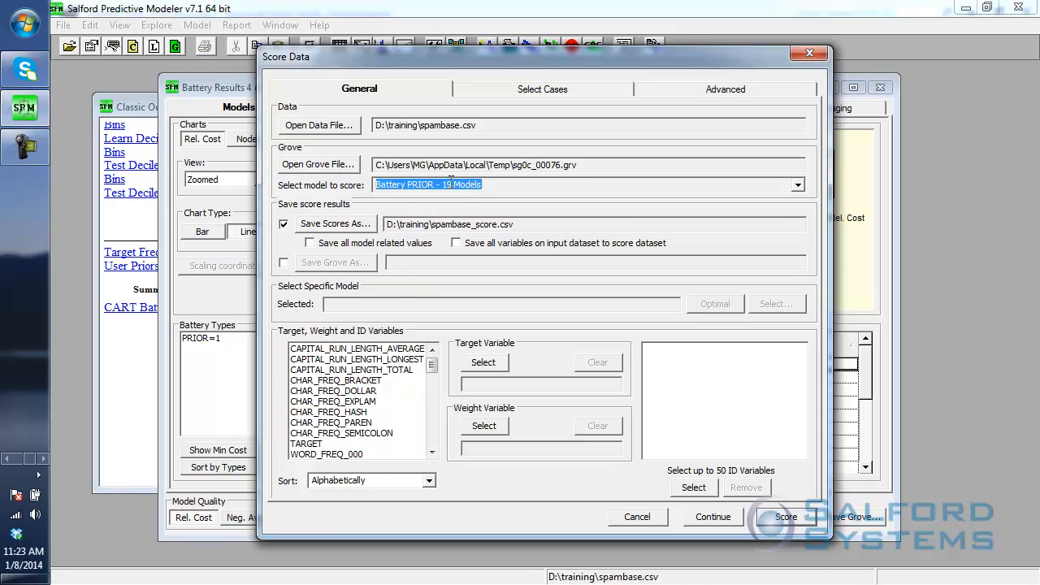
click(785, 518)
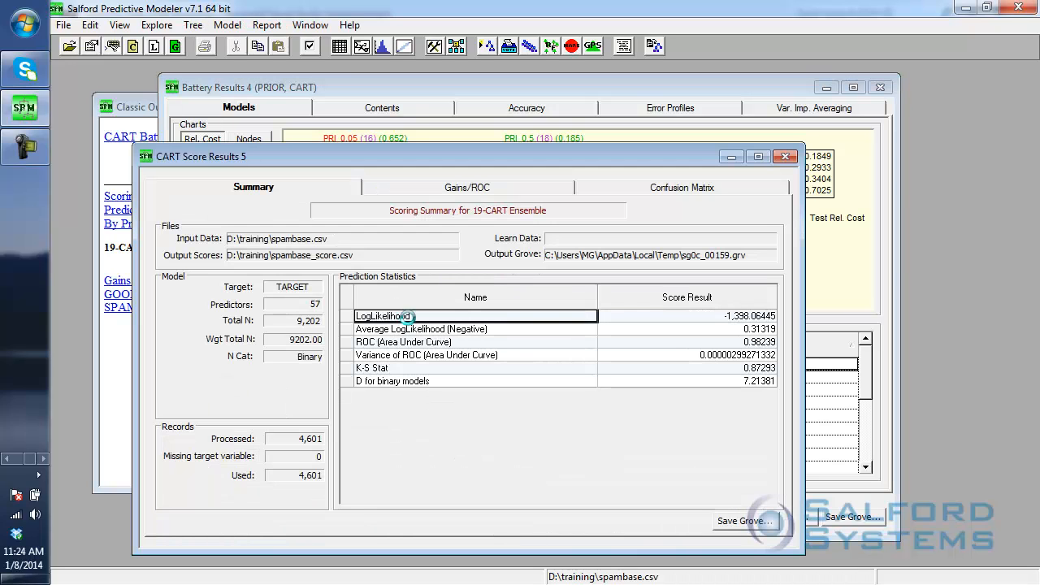
Switch to the training folder in Windows Explorer and open spambase_score.csv in Excel
click(6, 460)
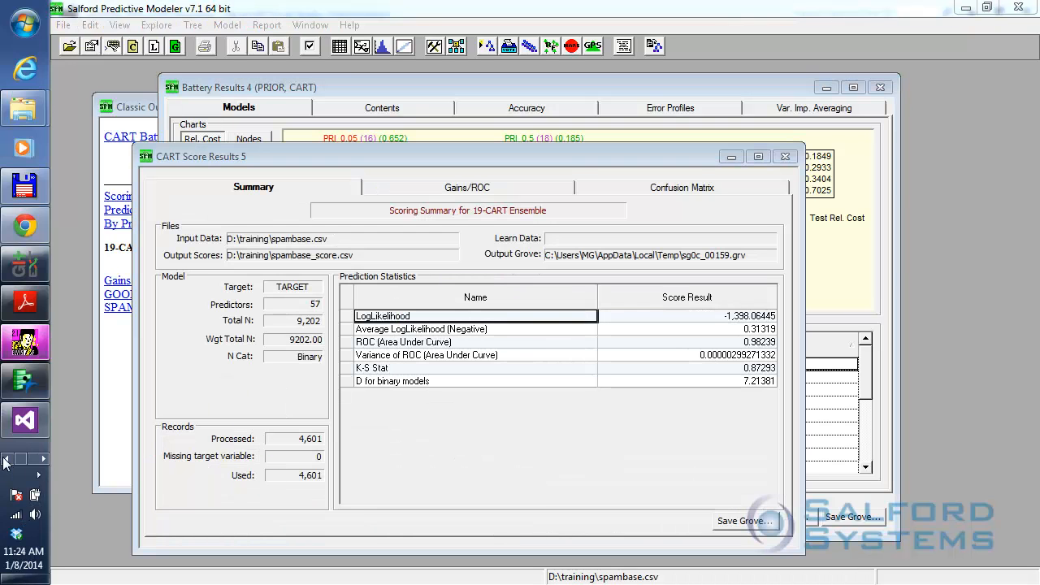
mouse_move(24, 108)
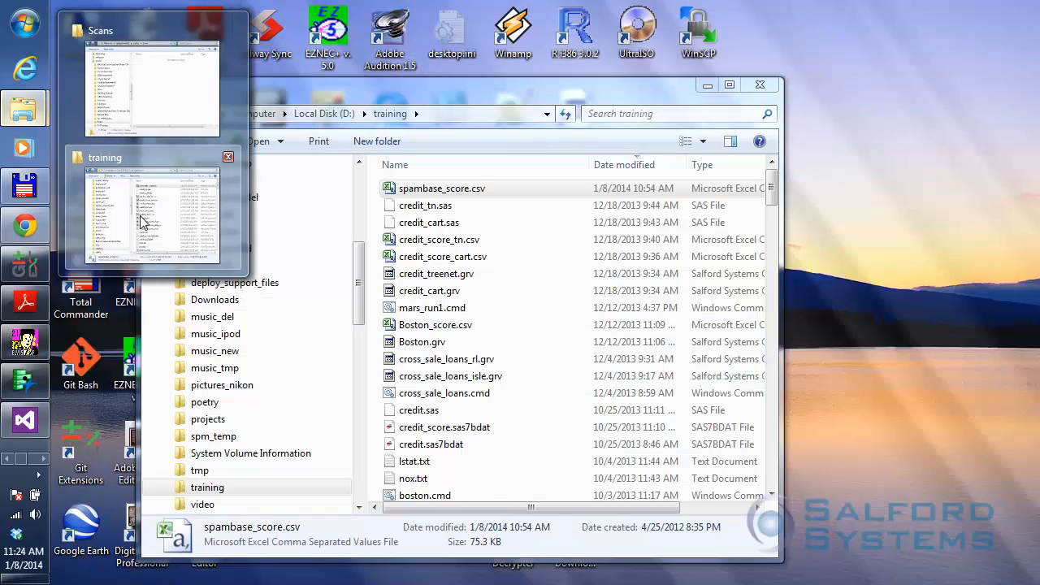
click(135, 158)
drag(419, 72, 580, 86)
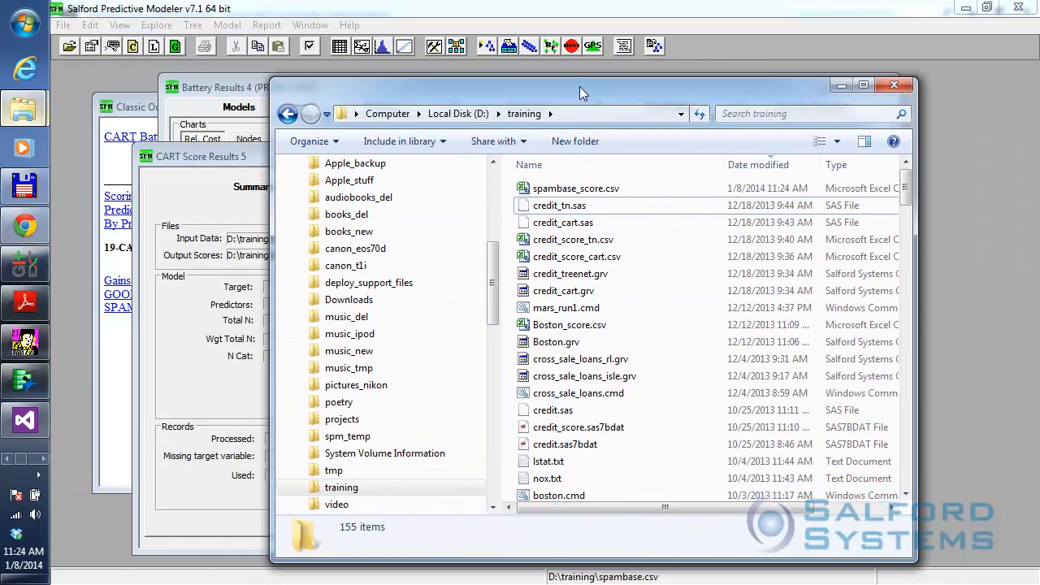
click(586, 195)
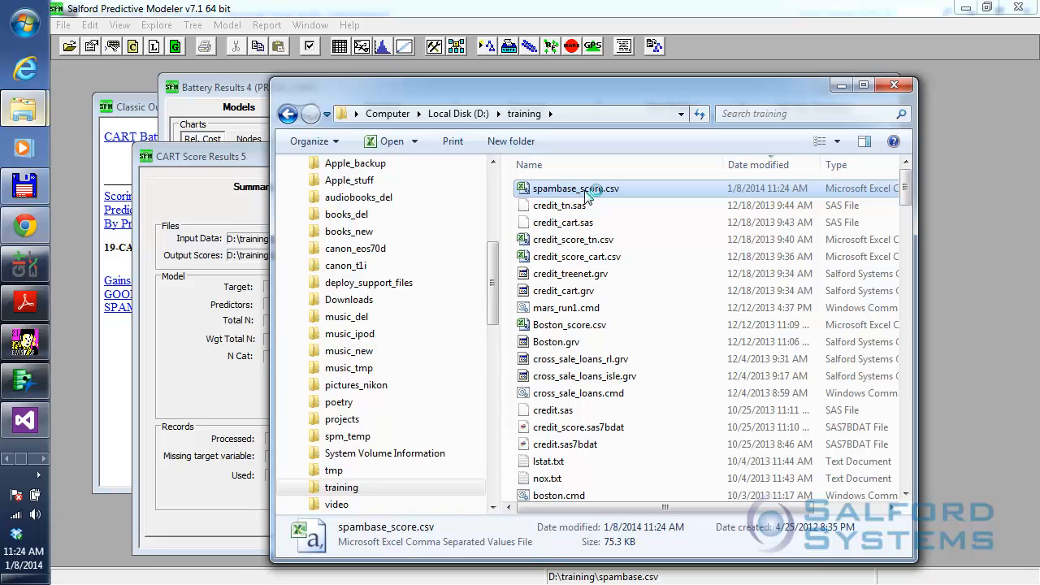
double_click(587, 195)
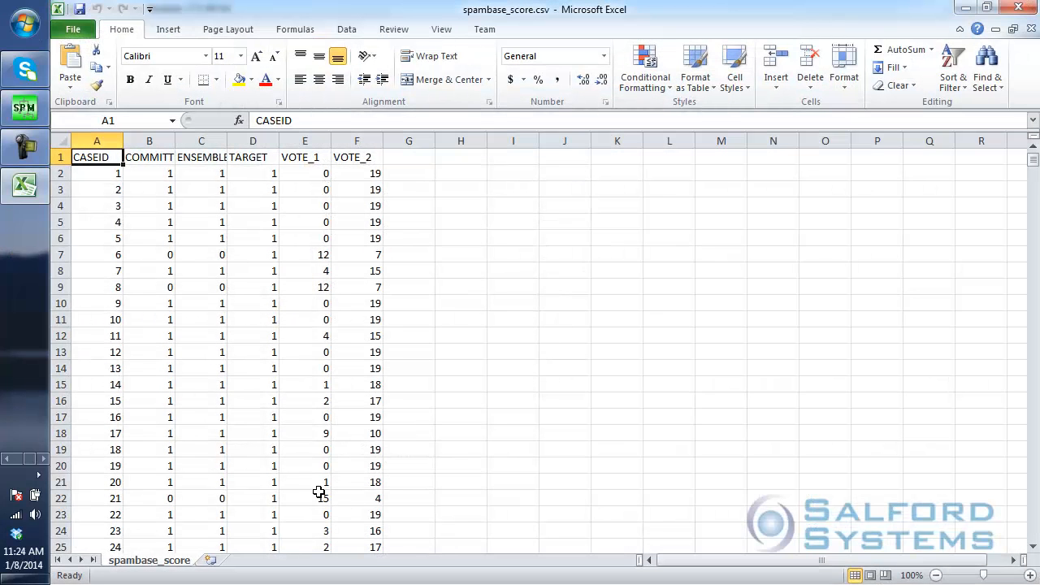
Widen the COMMITTEE and ENSEMBLE_CORRECT columns to show their full headers, checking the first COMMITTEE predictions
drag(174, 141, 204, 141)
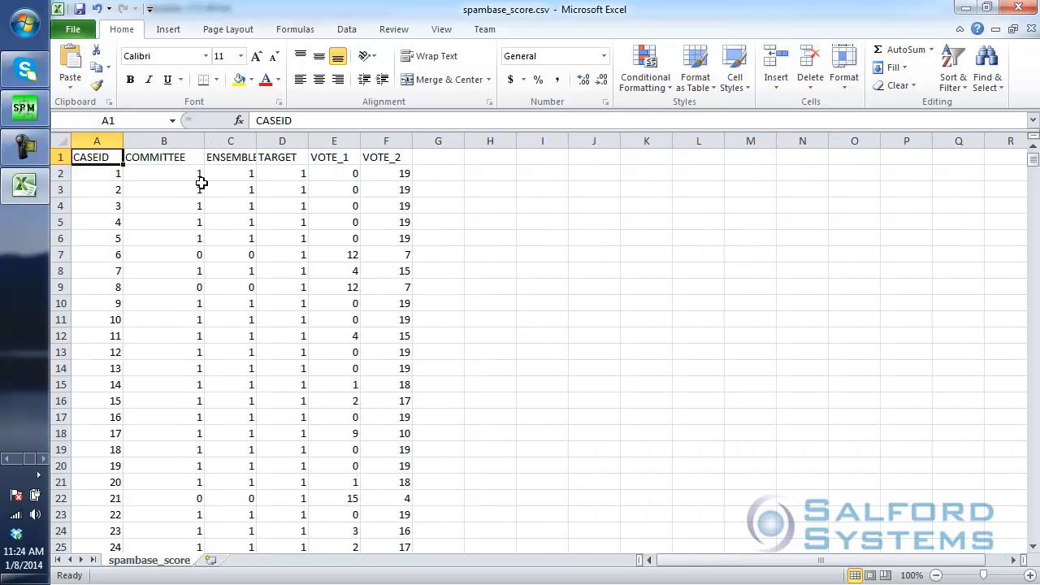
click(160, 173)
click(152, 193)
click(150, 211)
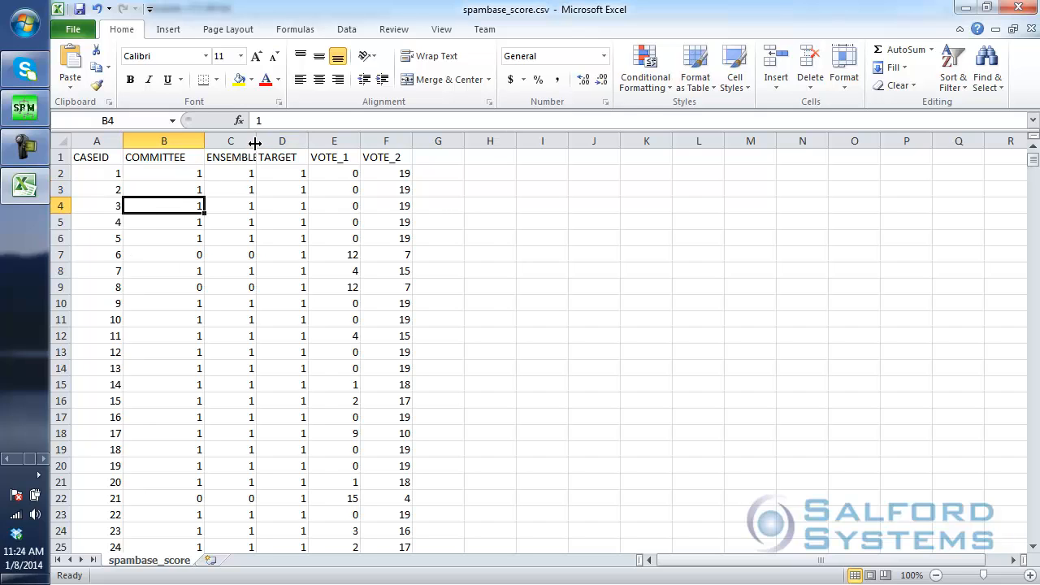
drag(255, 143, 323, 143)
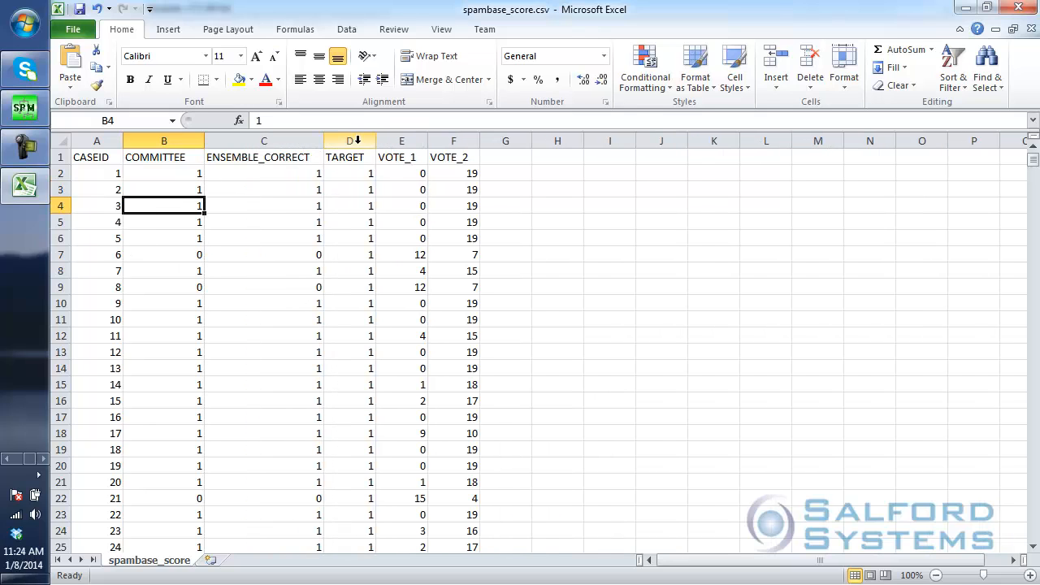
Compare the TARGET, ENSEMBLE_CORRECT and COMMITTEE columns, focusing on the records with CASEID 5 and 6
click(349, 142)
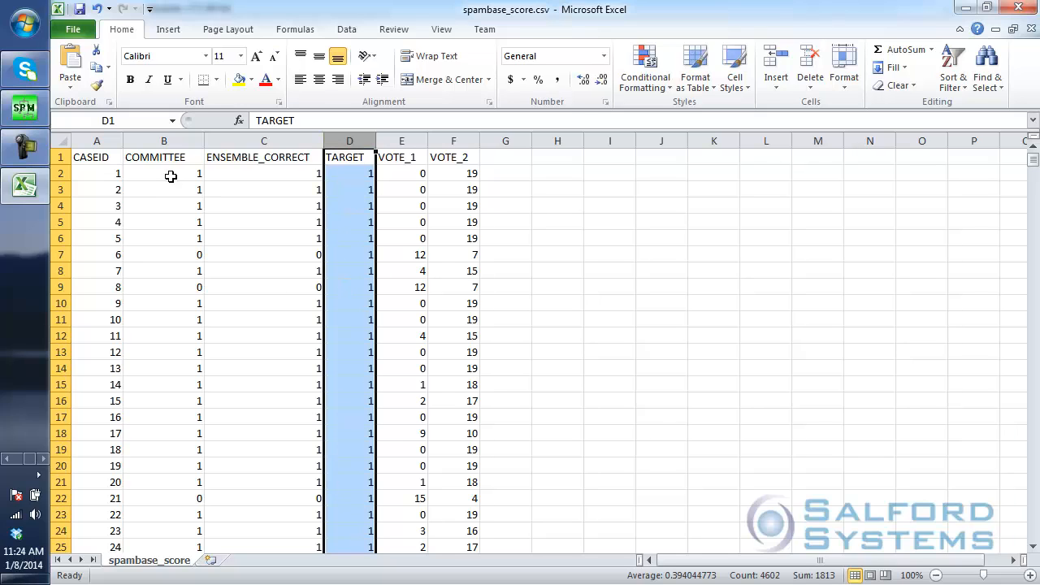
click(254, 143)
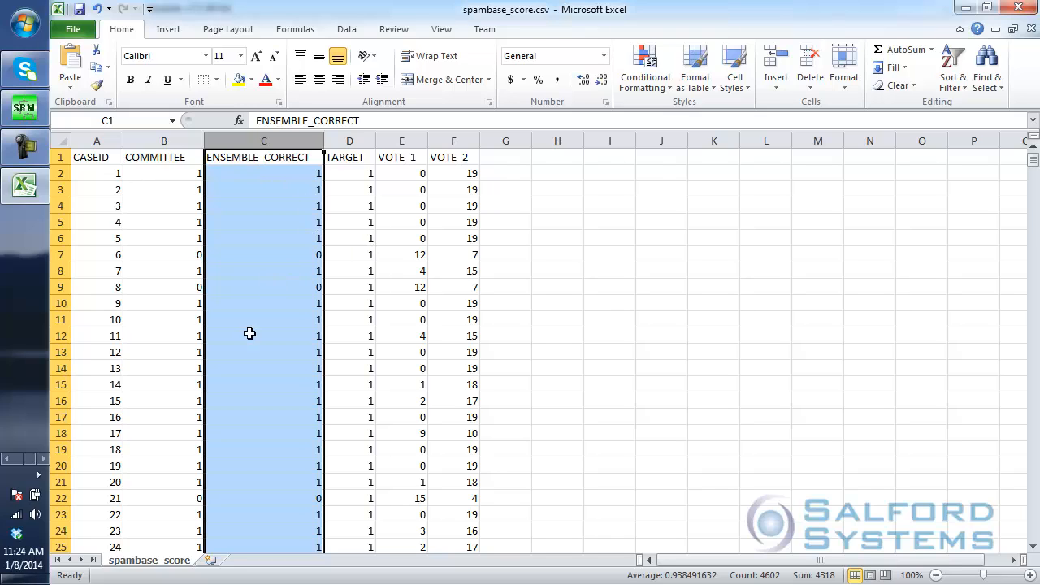
click(181, 239)
drag(181, 238, 328, 239)
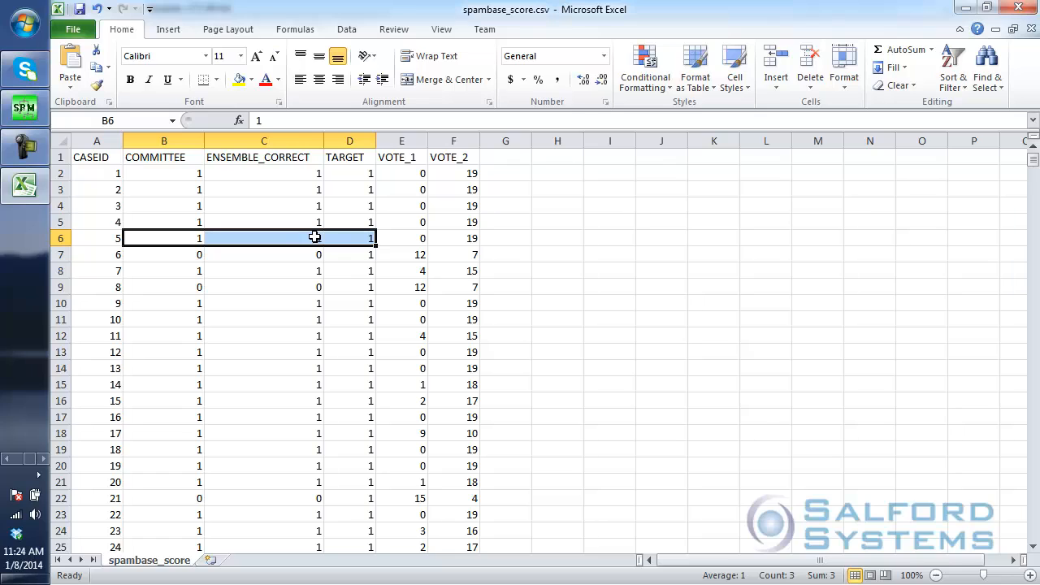
drag(200, 254, 349, 250)
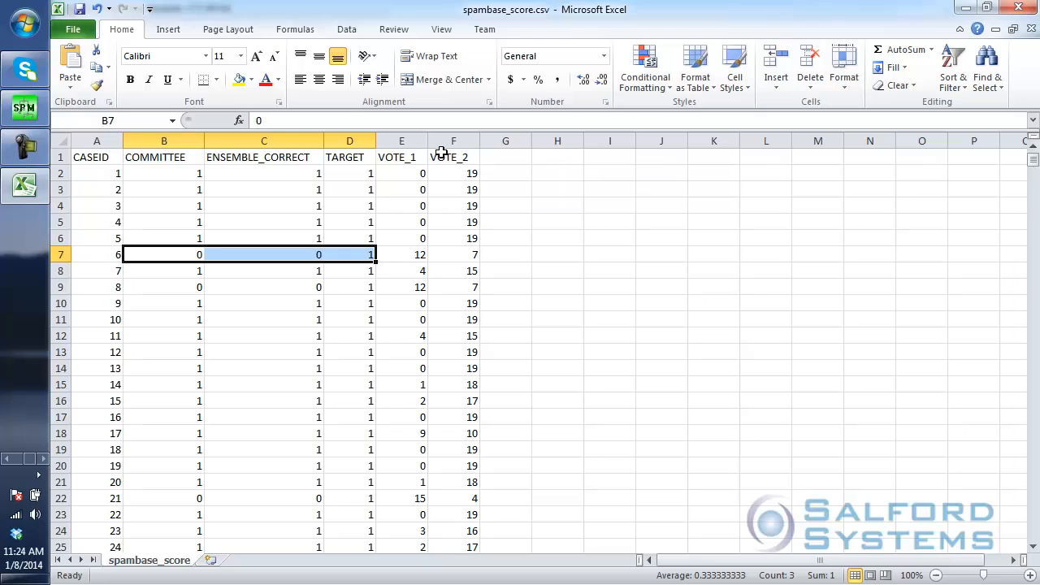
Examine the VOTE_1 and VOTE_2 columns, reviewing the class votes for the first five records
drag(402, 141, 453, 142)
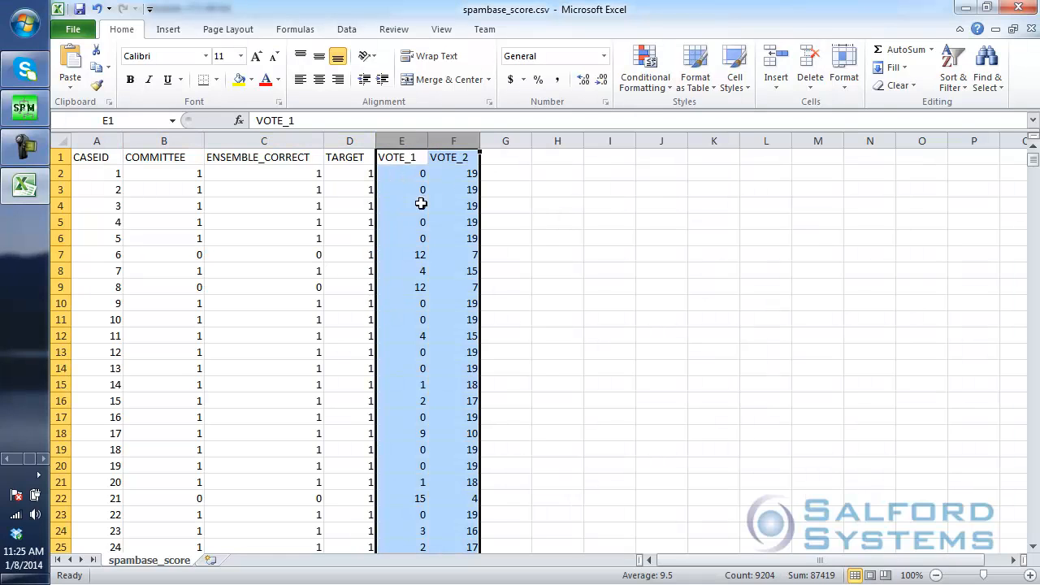
click(419, 176)
click(462, 175)
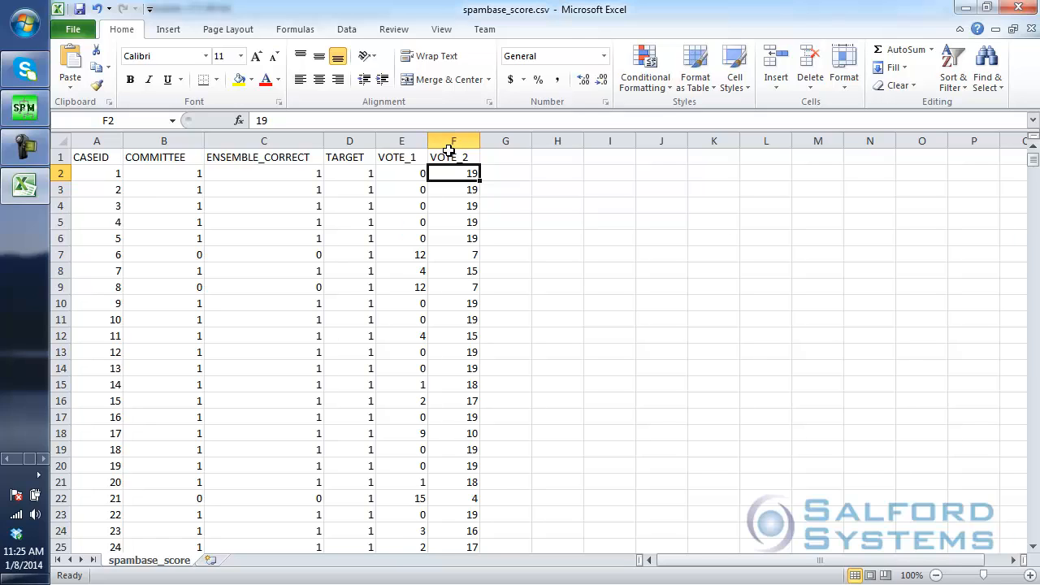
click(456, 194)
click(456, 207)
click(457, 223)
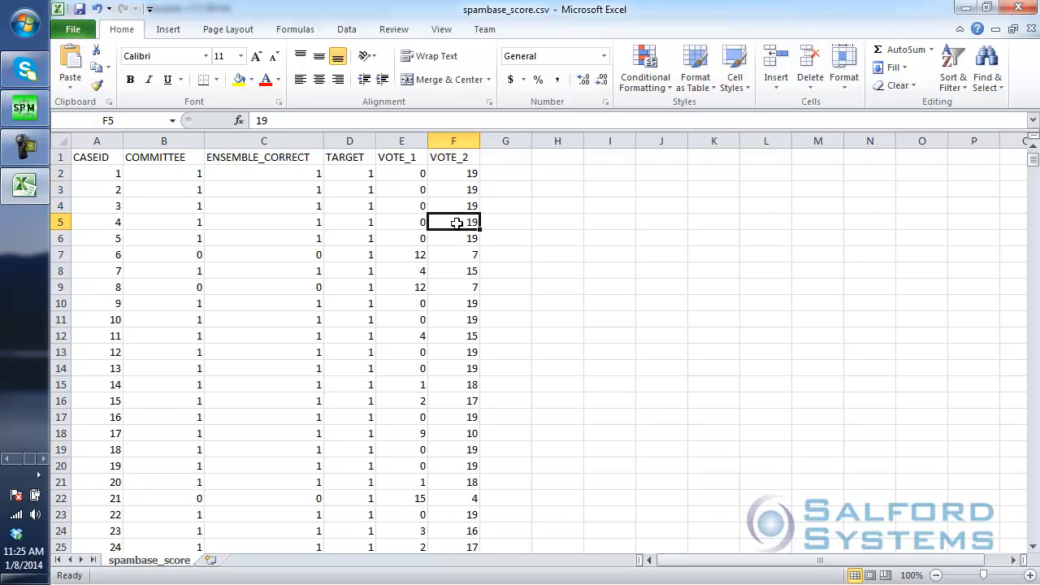
click(458, 237)
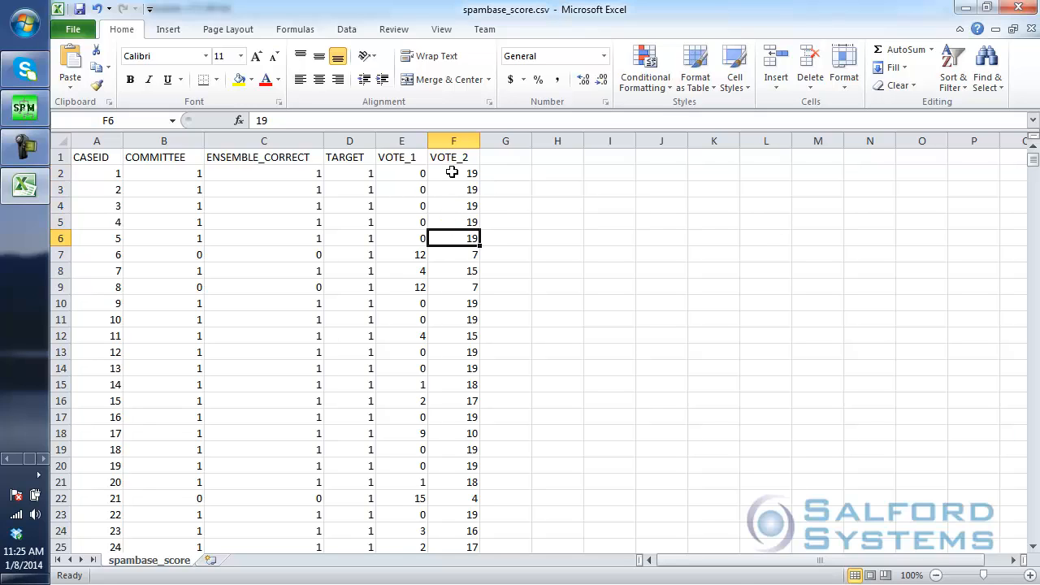
drag(452, 173, 457, 238)
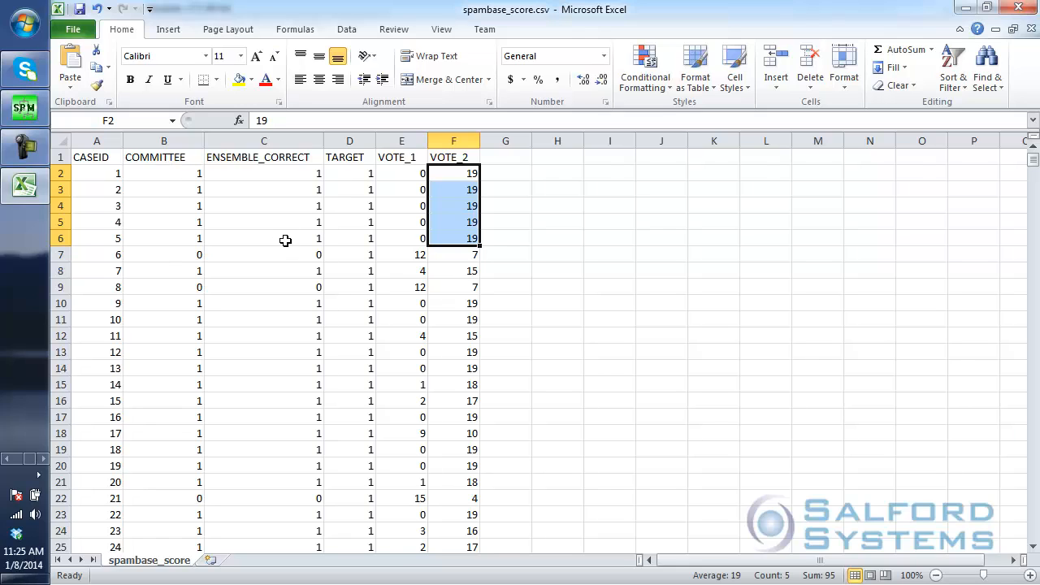
Check the VOTE_2 count of CASEID 6 against its COMMITTEE prediction and ENSEMBLE_CORRECT flag
click(448, 257)
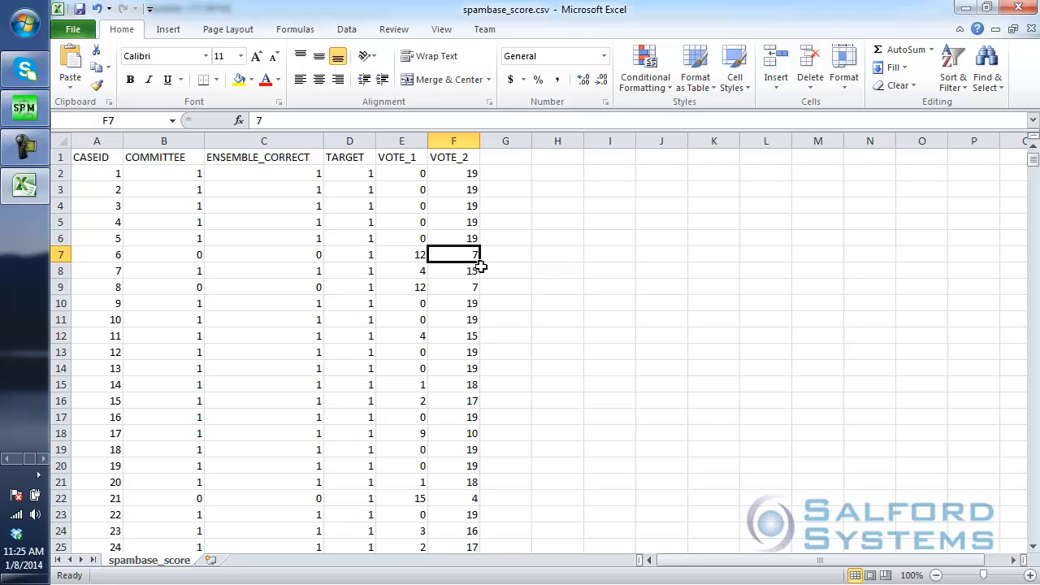
click(180, 255)
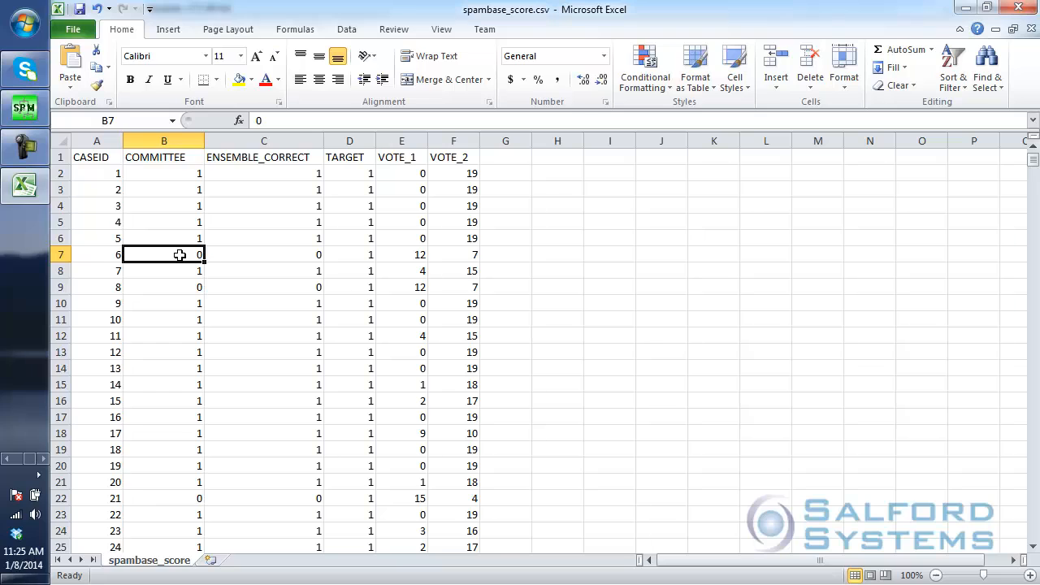
click(294, 252)
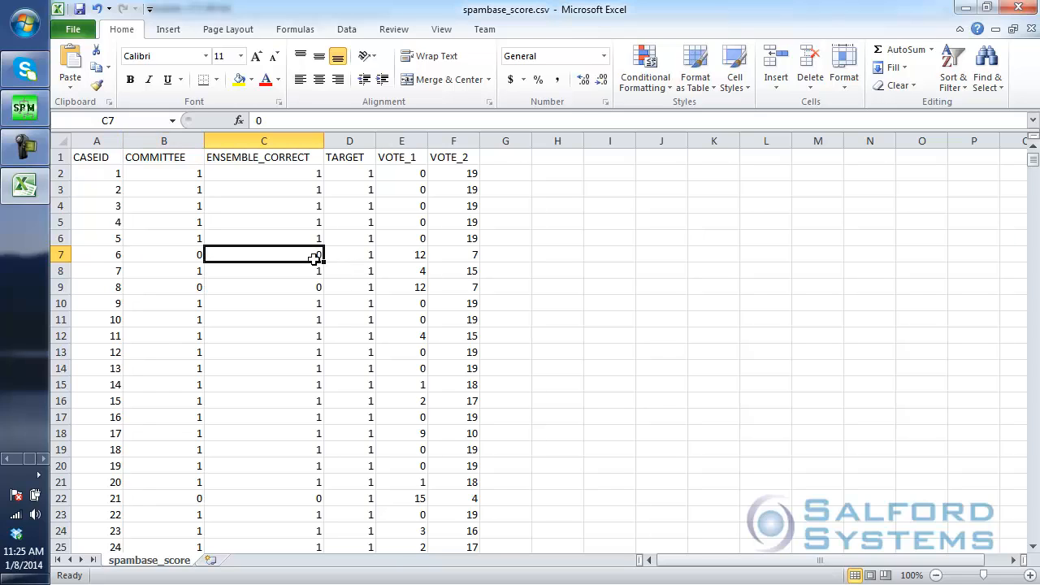
Review the votes and predictions further down the scored records, including the class 0 cases, and return to the first row
scroll(578, 341, down, 6)
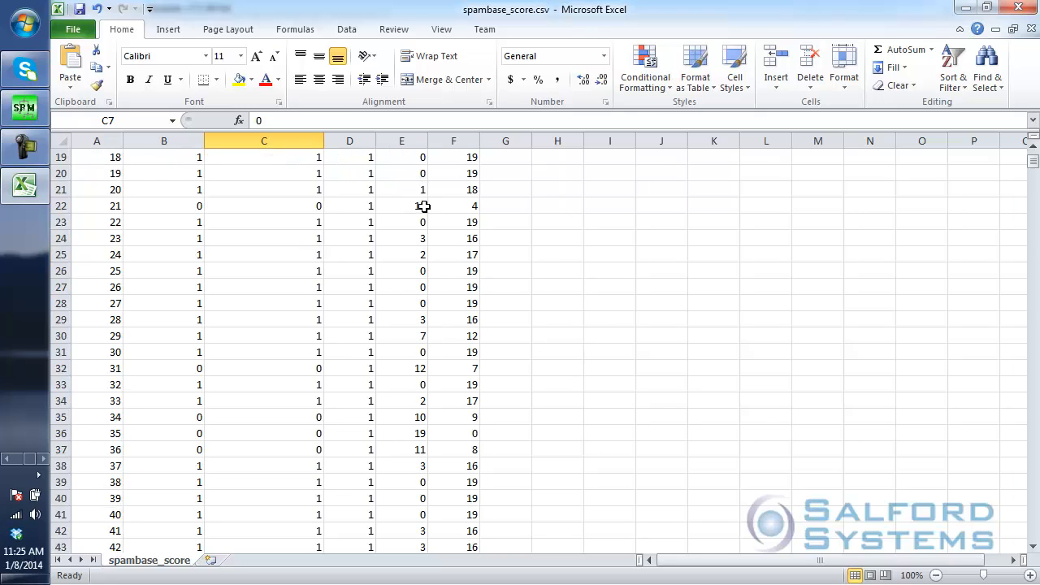
scroll(421, 204, down, 5)
drag(1032, 162, 1029, 376)
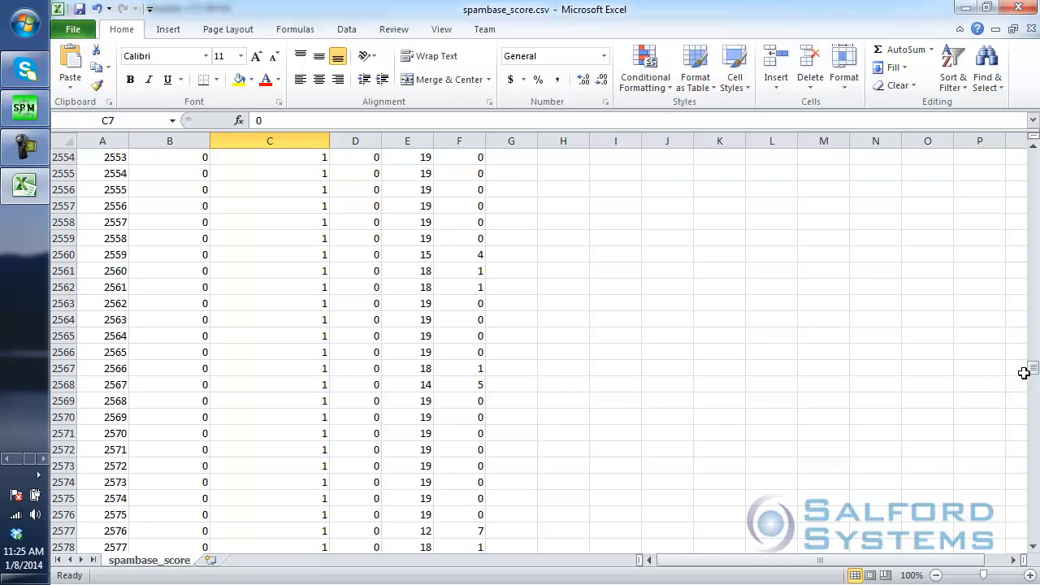
drag(1033, 368, 1034, 154)
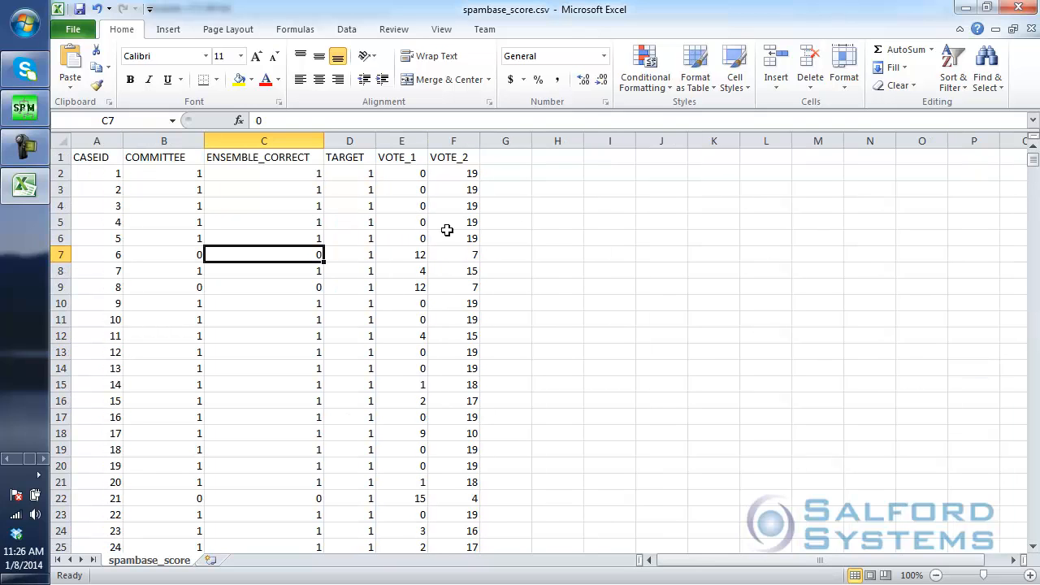